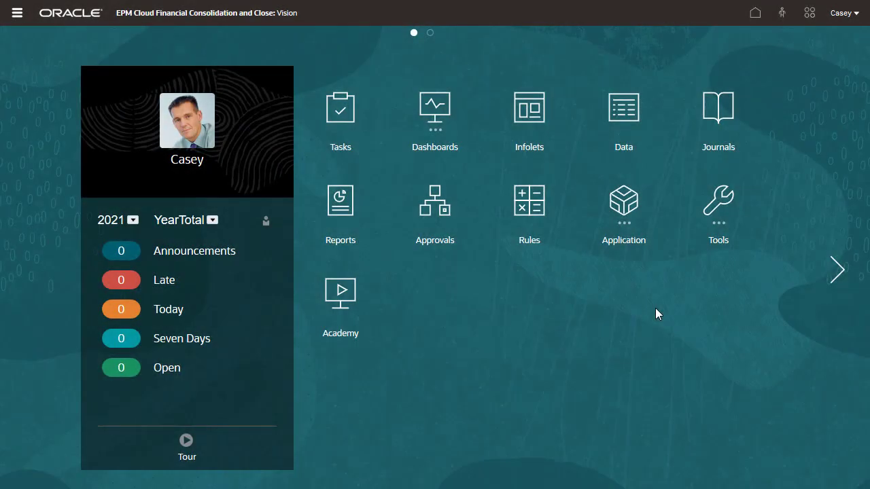
Start a new form template under Supplemental Data named 'Investments'.
click(625, 206)
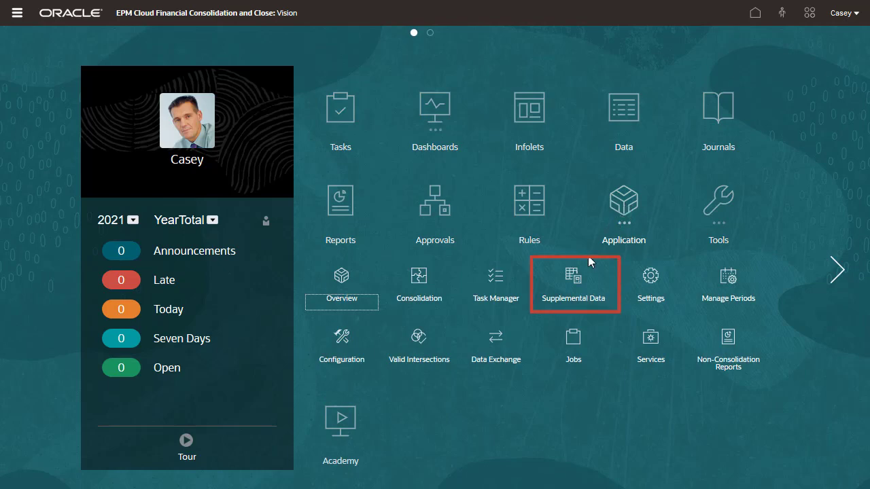
click(574, 280)
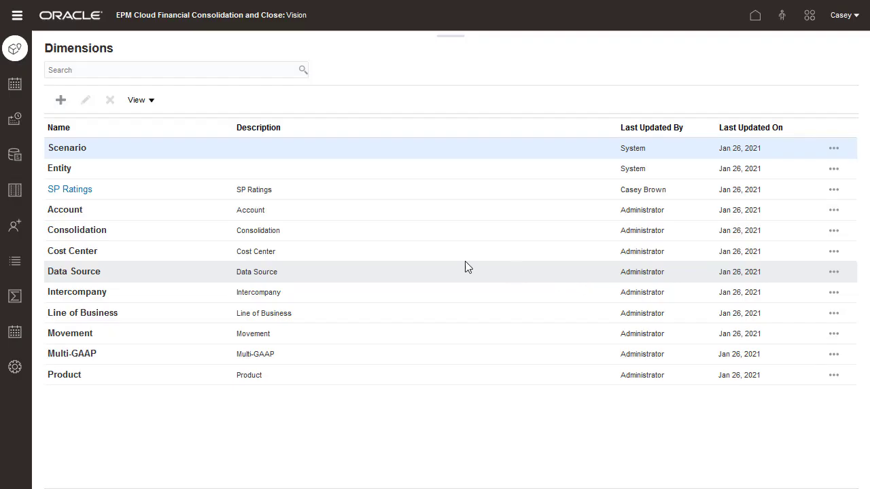
click(15, 191)
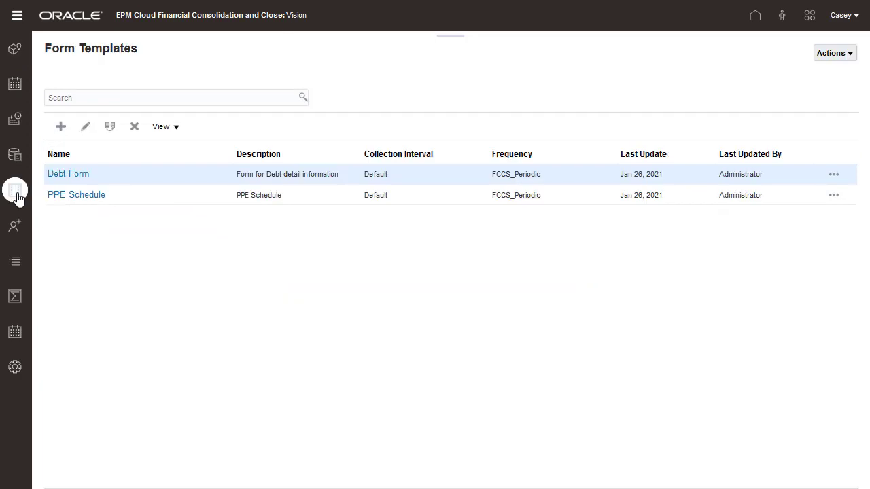
click(60, 126)
click(163, 108)
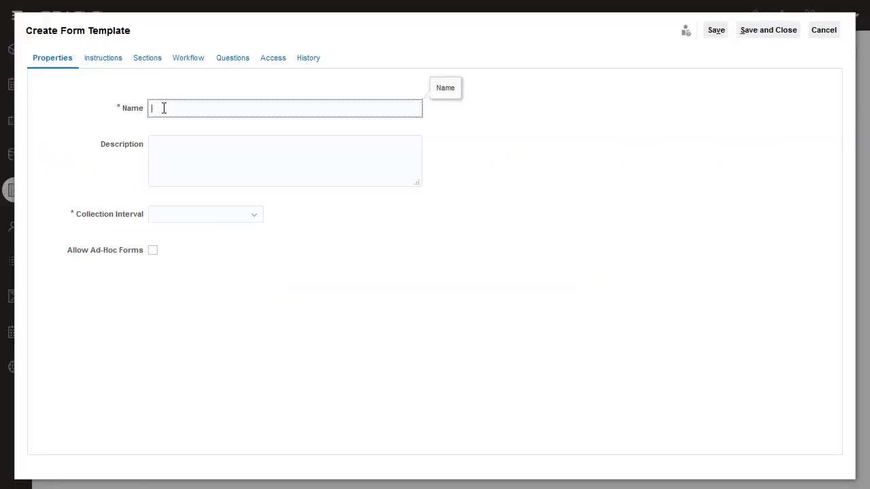
text(Investments)
Describe it as 'Investment Details' with Default interval and an instruction to use the most recent S&P ratings.
click(160, 143)
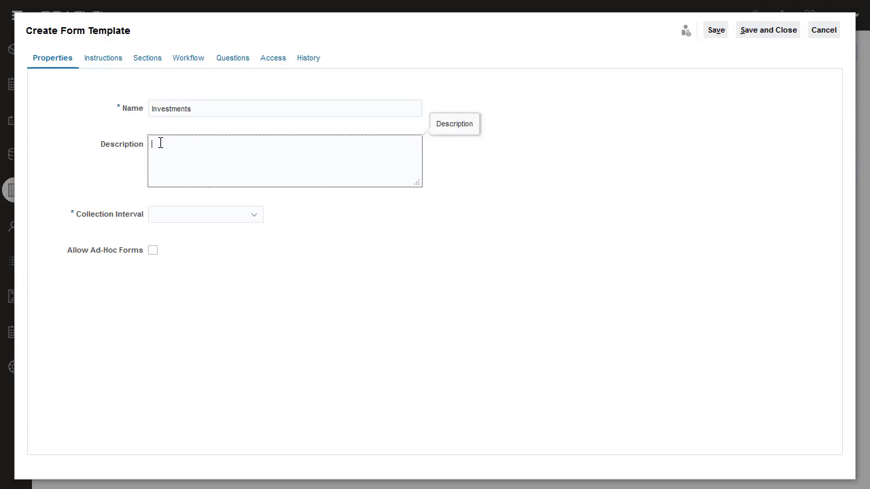
text(Investment Details)
click(250, 216)
click(247, 251)
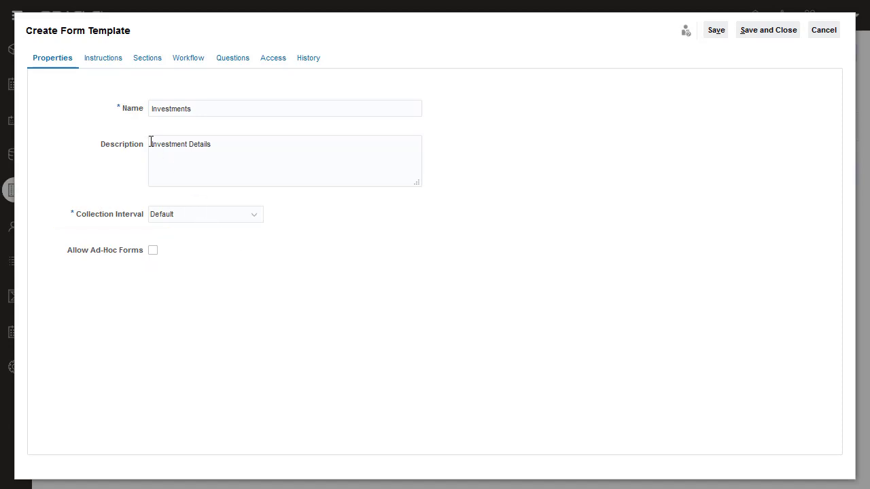
click(101, 61)
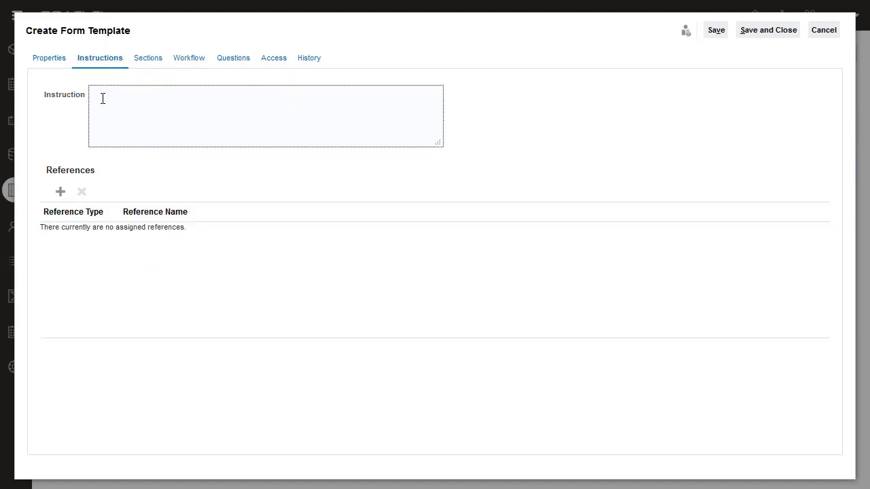
text(Please be sure to use the most recent)
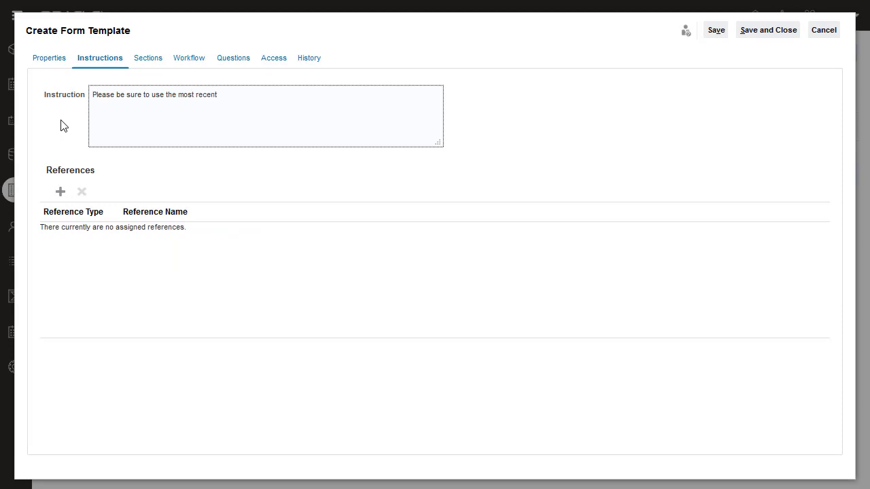
text( Standard and Poor's ratings.)
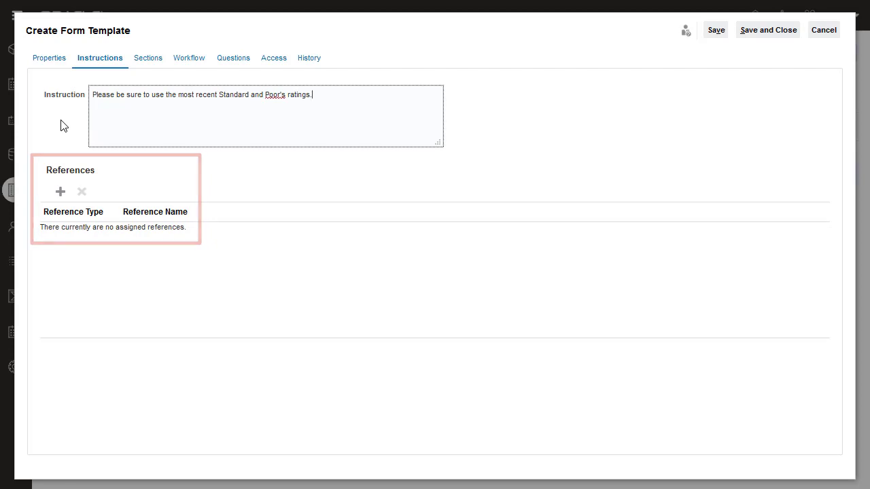
Create the section 'Investment Detail' linked to the Investment Details collection.
click(143, 63)
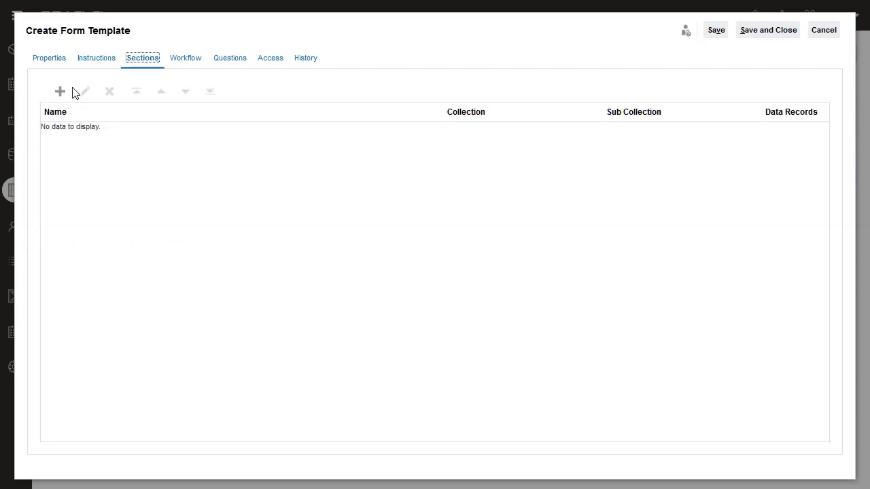
click(59, 94)
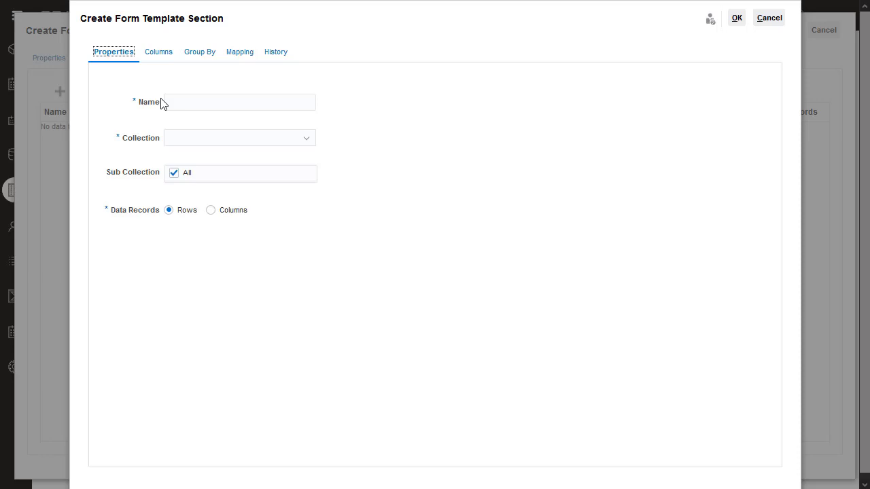
click(172, 98)
text(Investment Detail)
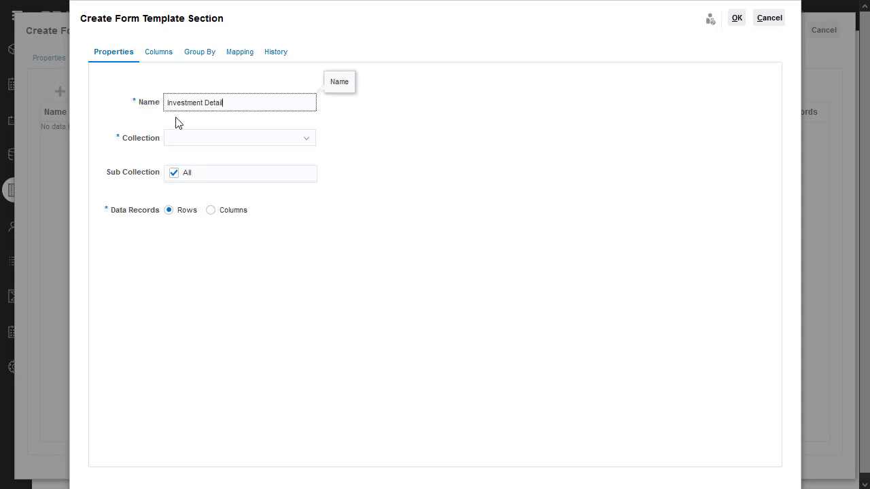
click(301, 143)
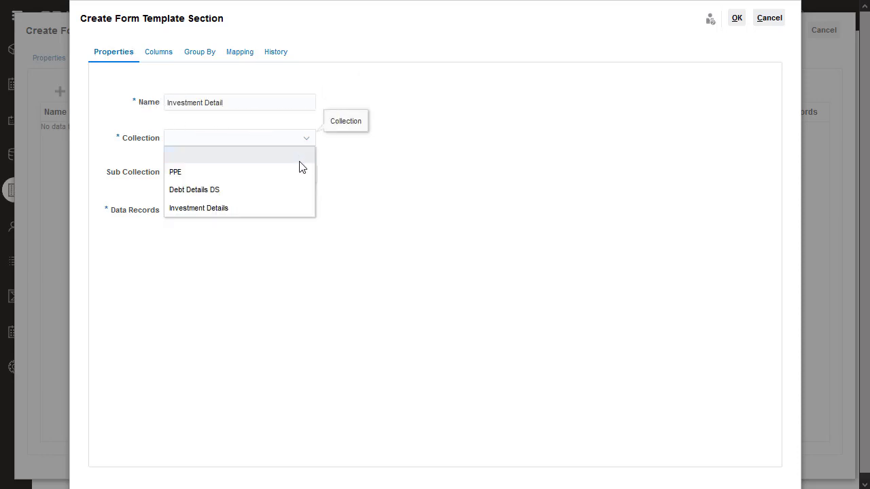
click(293, 208)
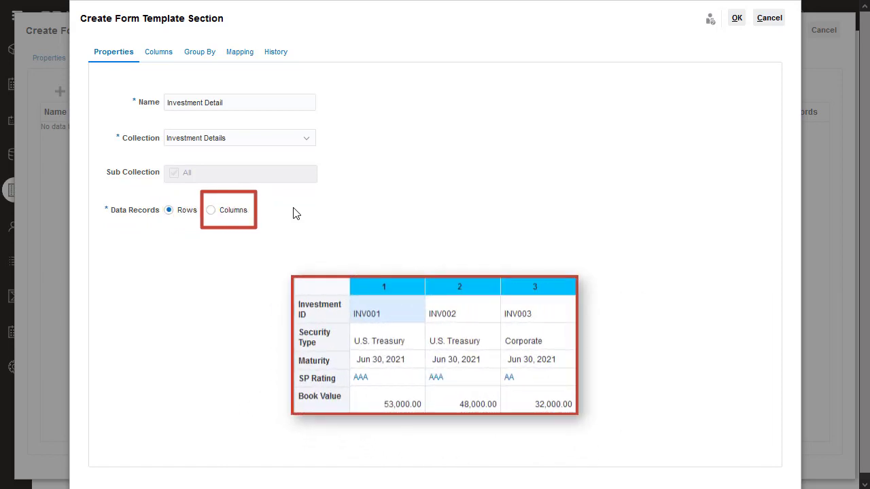
Include Security Type, Maturity, SP Rating and Book Value columns, keeping the total row at the bottom.
click(161, 53)
click(138, 202)
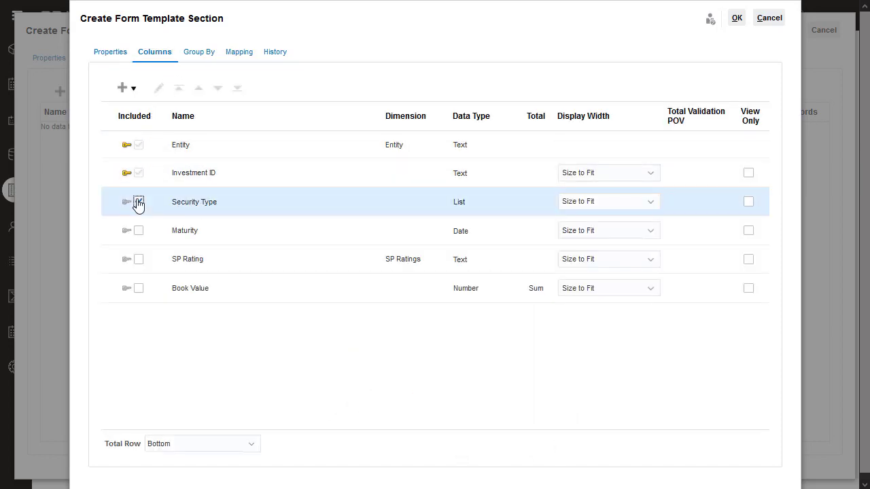
click(138, 230)
click(138, 259)
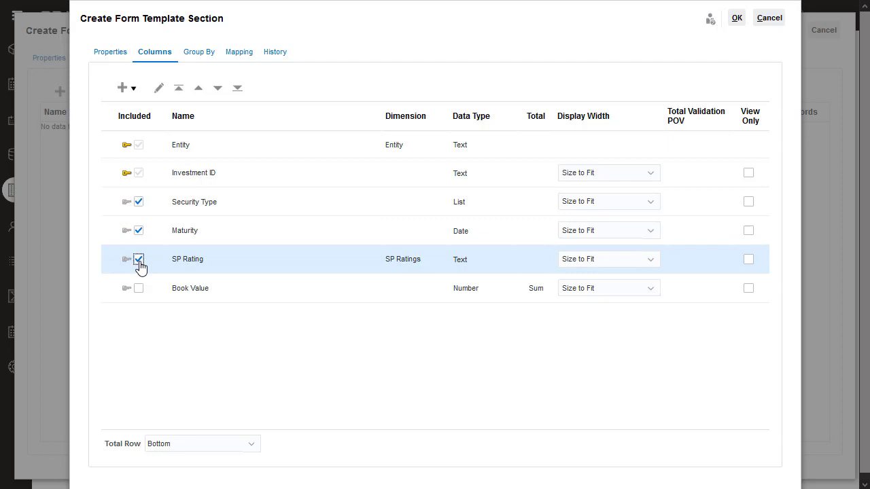
click(139, 288)
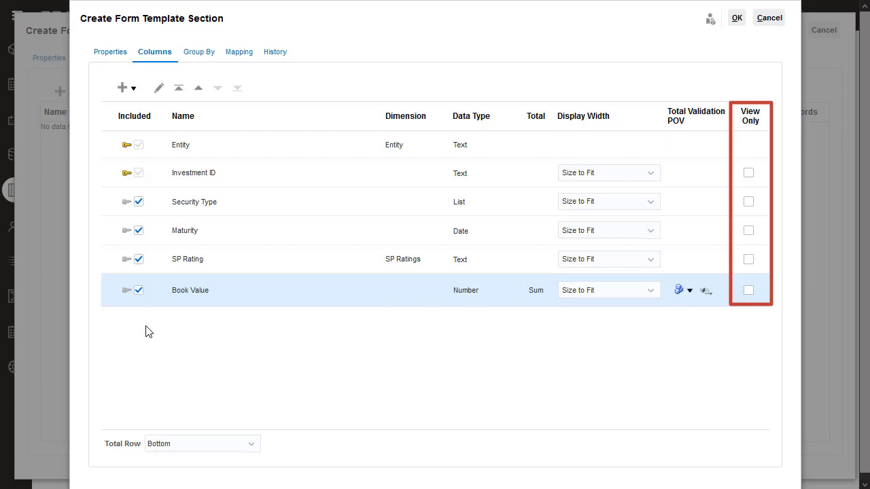
click(253, 446)
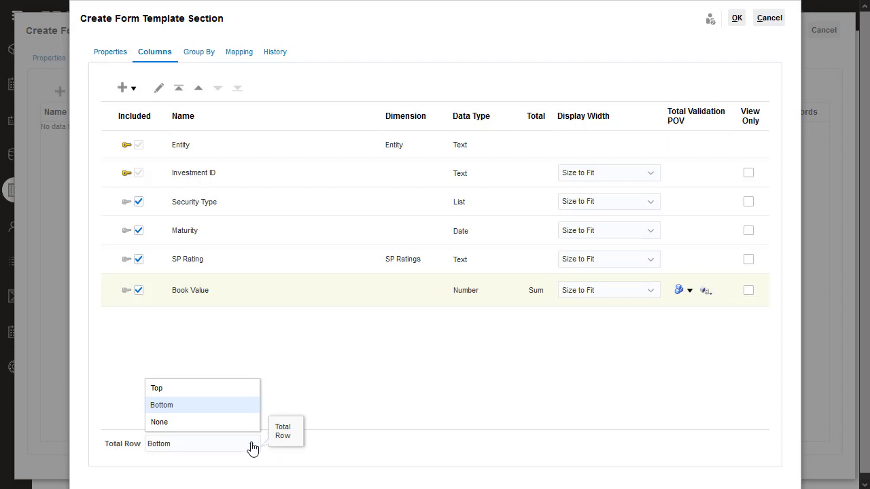
click(246, 407)
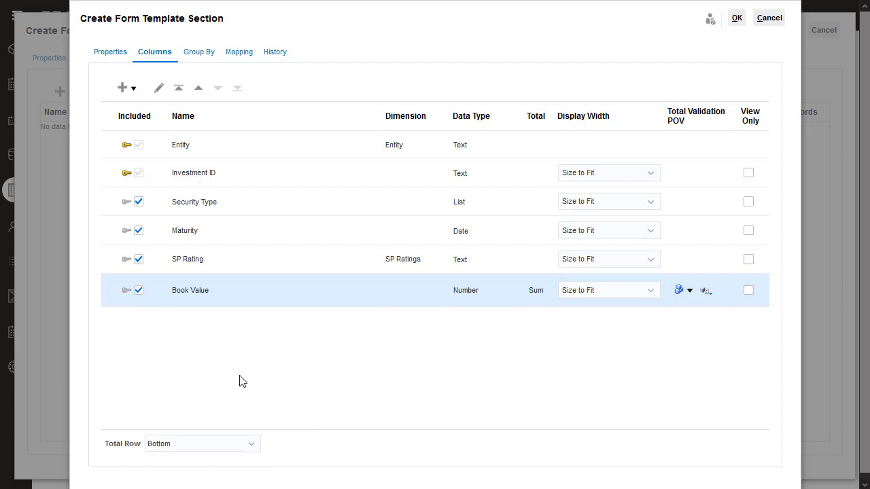
click(202, 56)
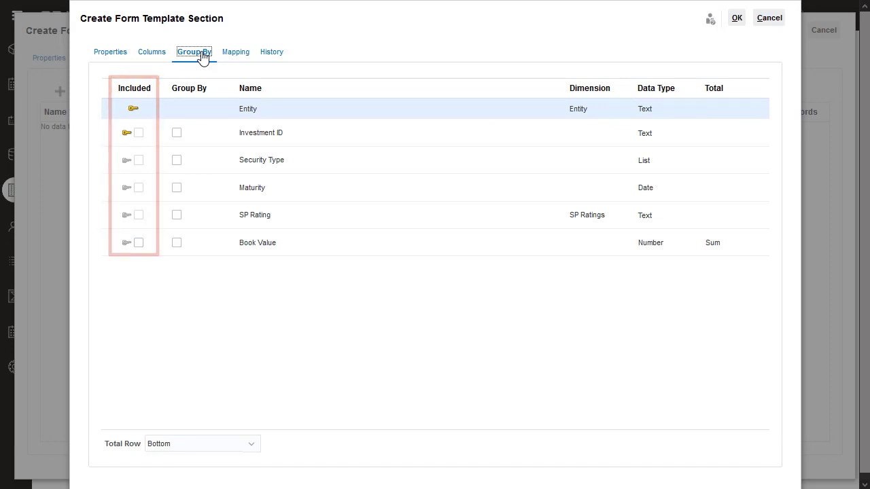
Include Book Value in the grouped view and group records by SP Rating.
click(139, 243)
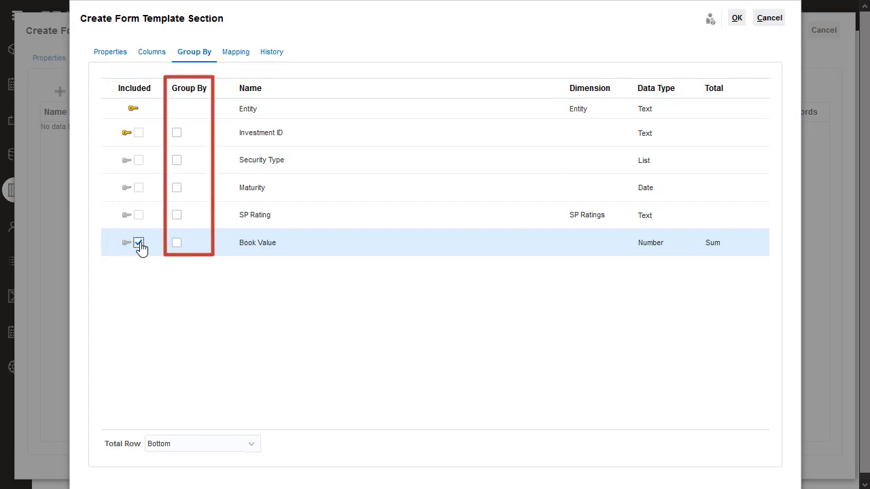
click(176, 216)
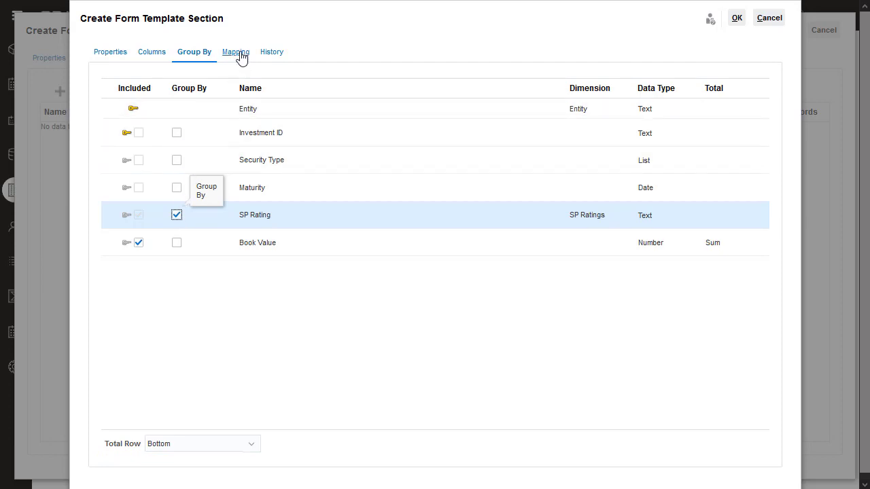
Open the Mapping grid and inspect the Book Value cell's member choices without changing them.
click(240, 54)
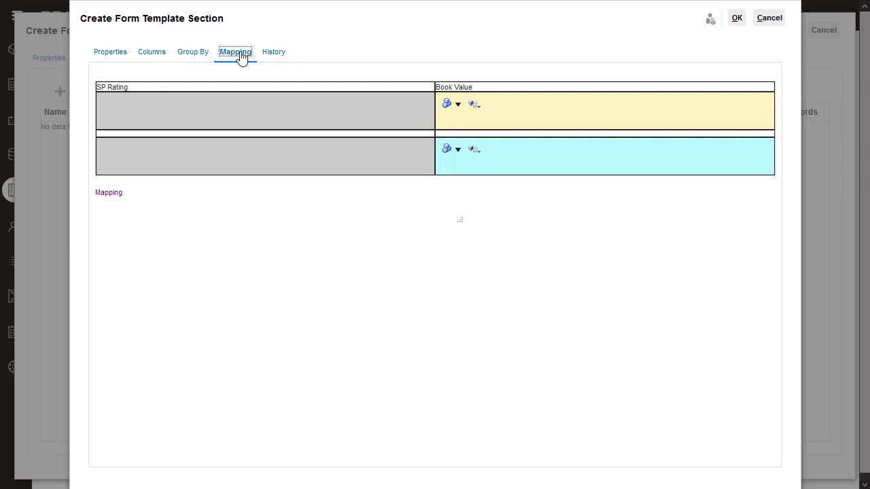
click(458, 151)
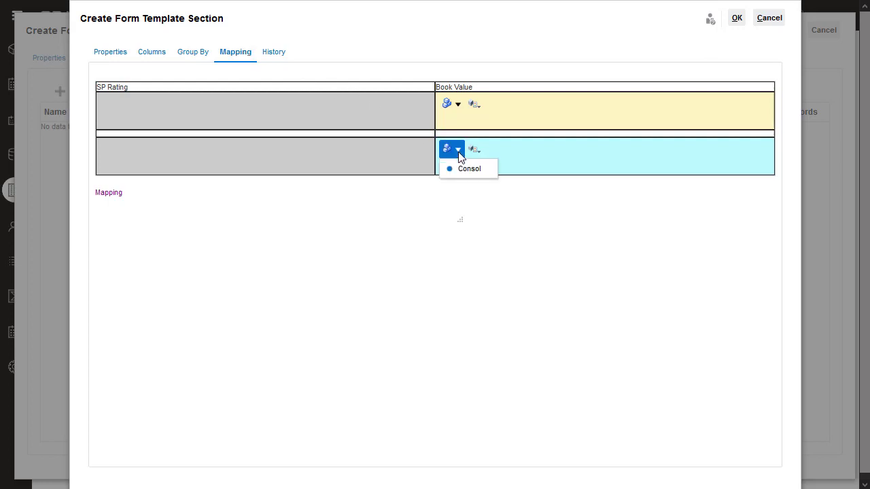
click(465, 169)
Map Book Value to the Long Term Investments account with No Line of Business.
click(474, 151)
click(252, 172)
text(Long Term)
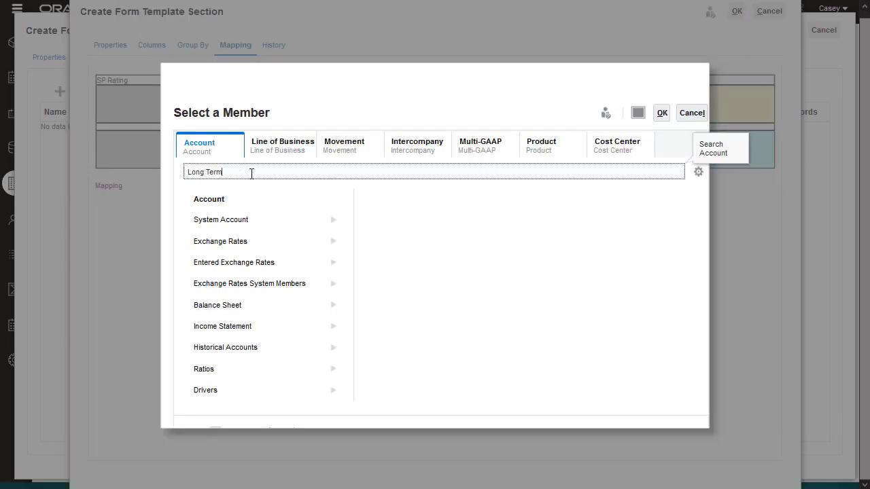
key(Return)
click(270, 203)
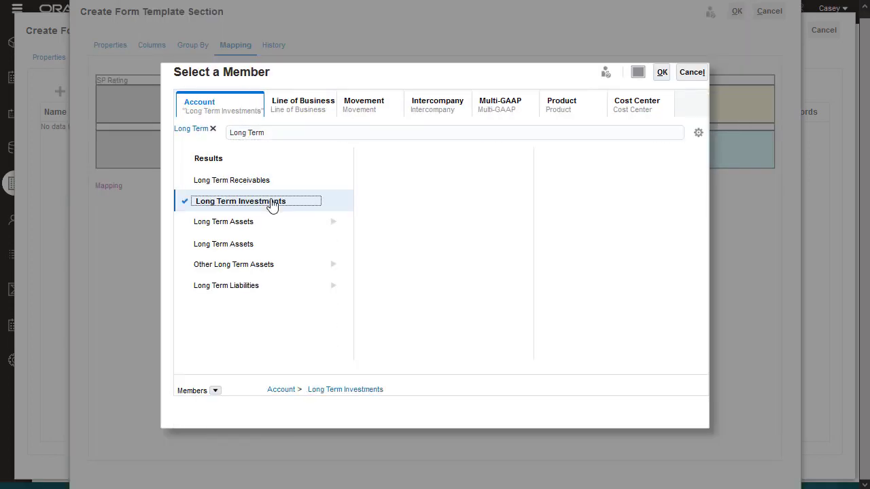
click(299, 109)
click(284, 180)
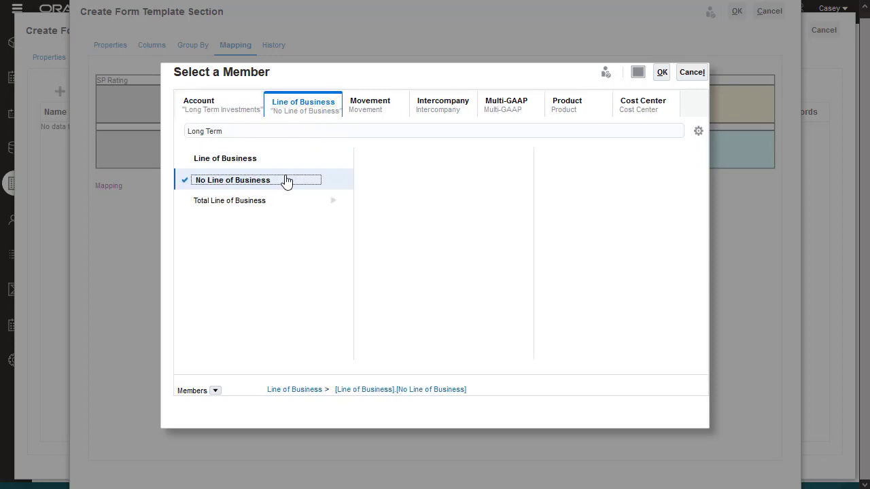
Set the movement to Changes in Other Investing Activities and intercompany to No Intercompany.
click(367, 107)
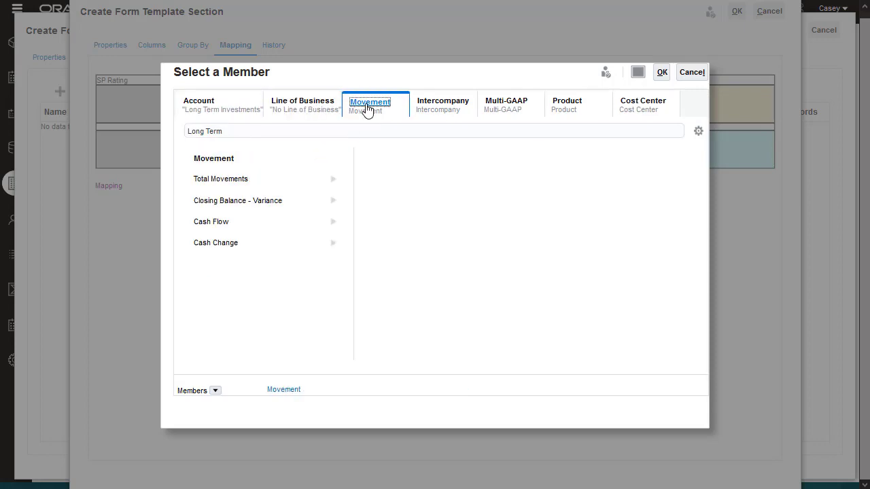
click(245, 130)
text(Investing Activities)
key(Return)
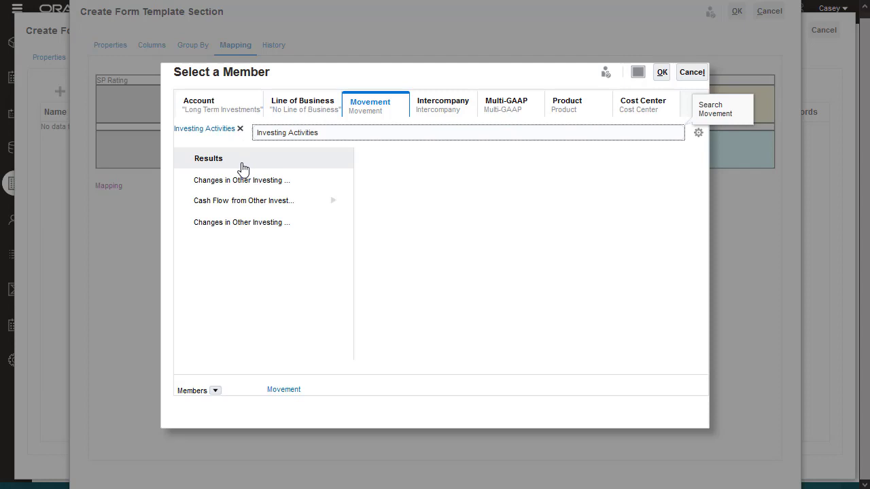
click(224, 181)
click(503, 107)
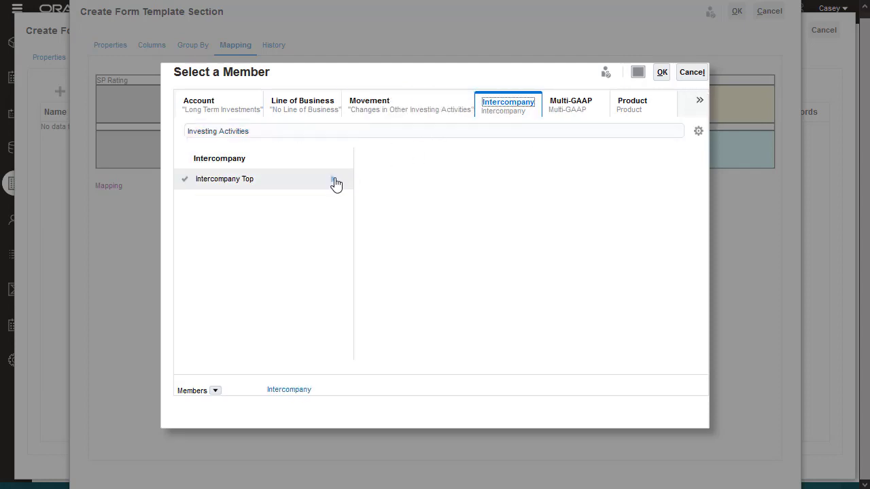
click(335, 183)
click(387, 180)
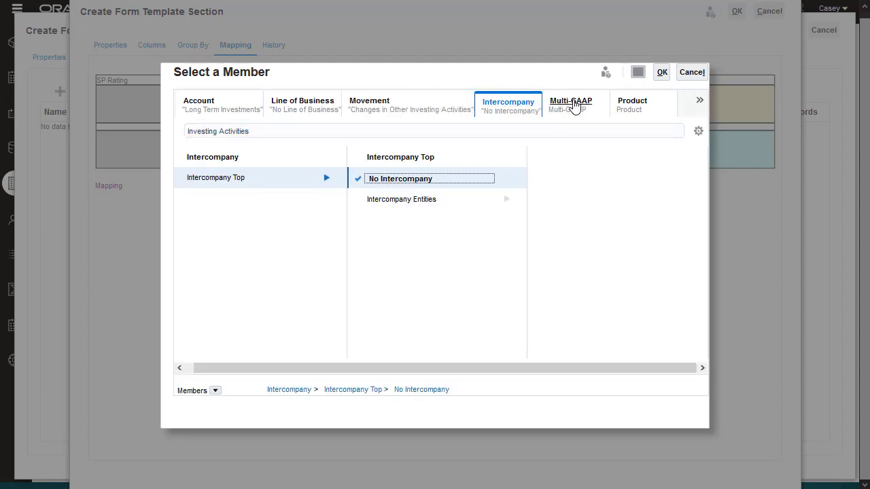
Add Local GAAP, No Product and No Cost Center, and confirm the member selections.
click(575, 107)
click(328, 200)
click(392, 187)
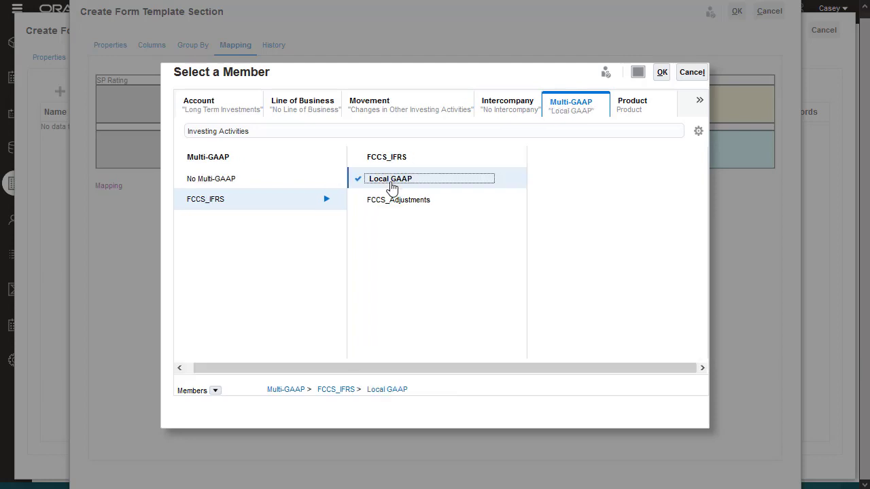
click(633, 105)
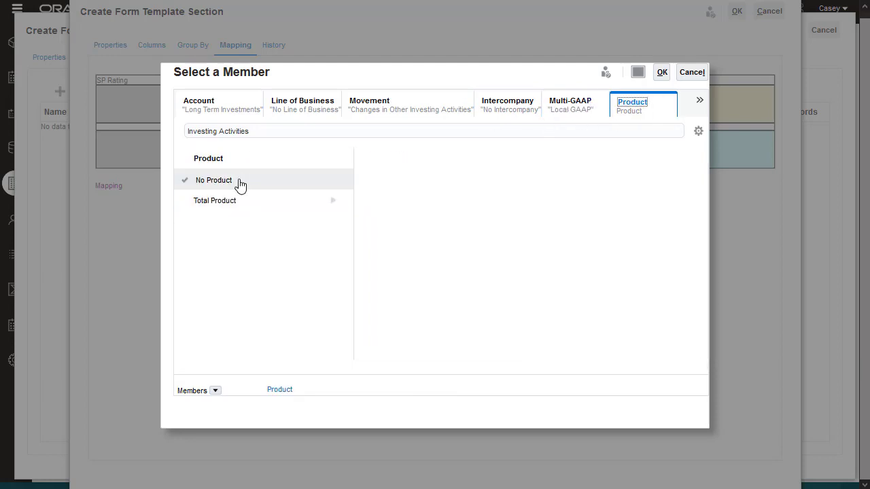
click(240, 182)
click(699, 102)
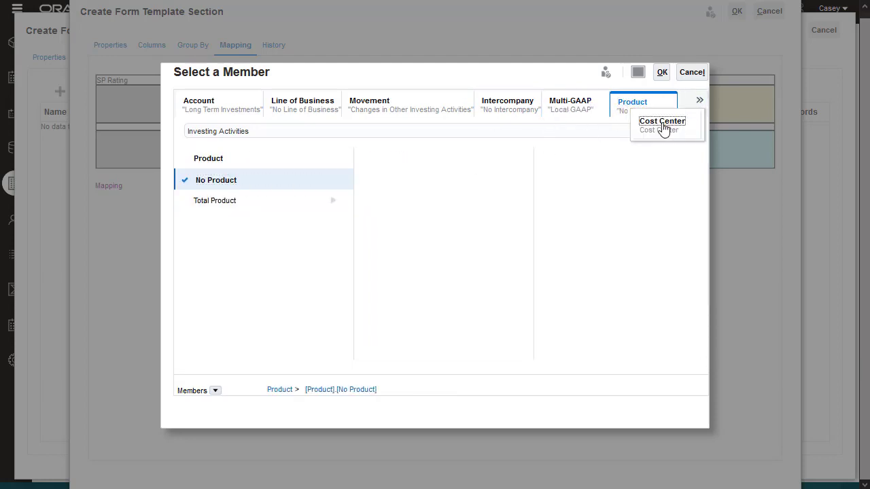
click(663, 122)
click(239, 182)
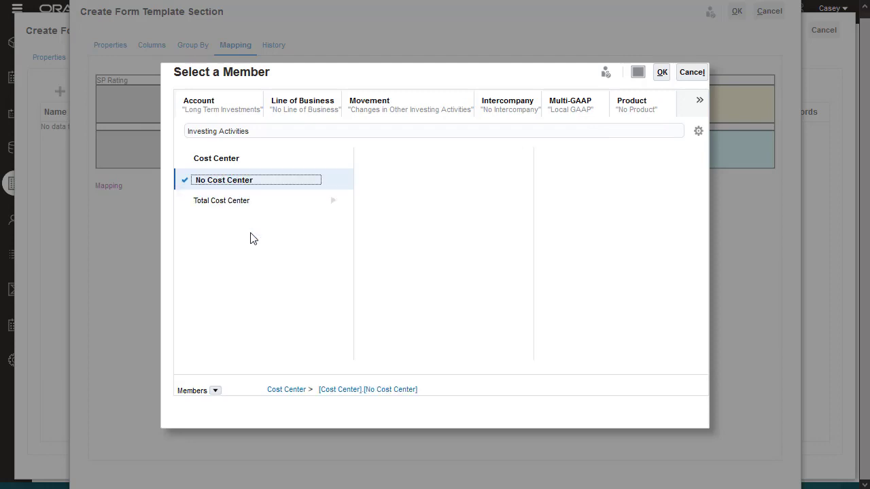
click(662, 72)
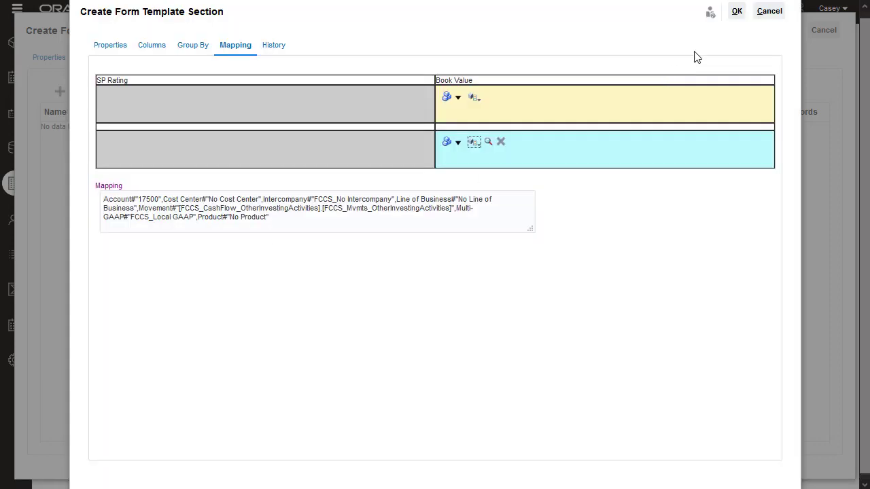
Save the mapping, then set workflow frequency FCCS_Periodic scheduled from Close Date.
click(736, 11)
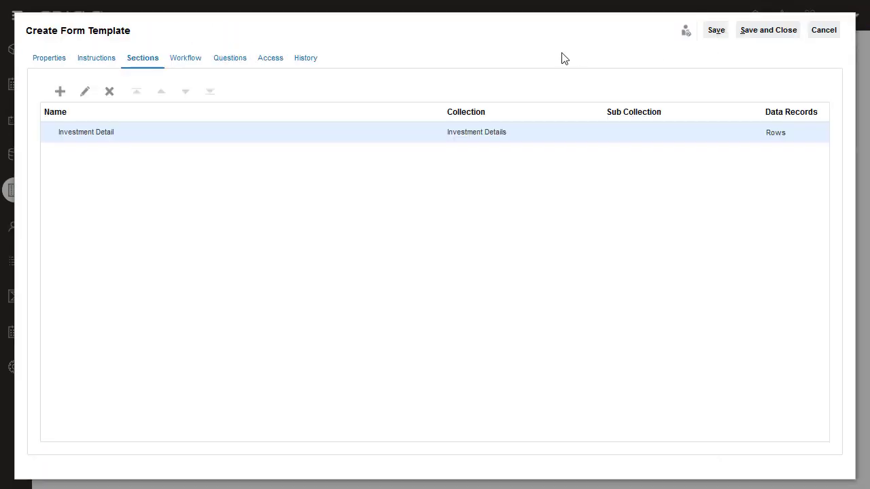
click(183, 59)
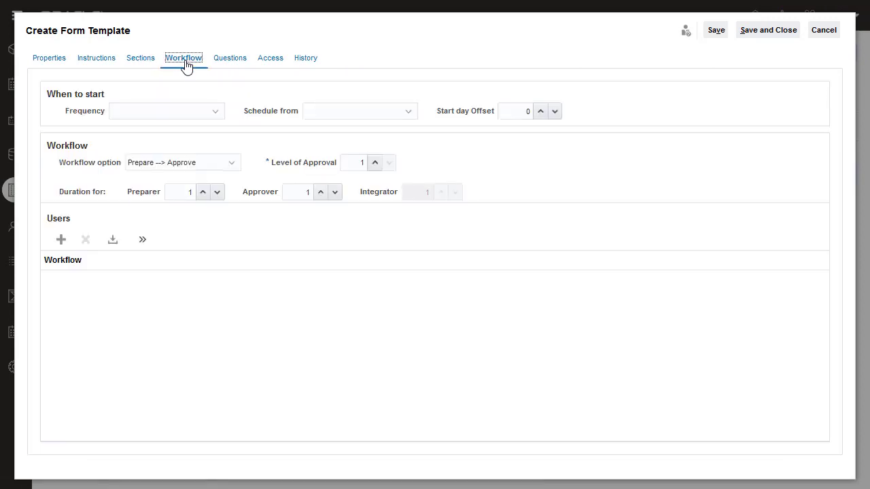
click(211, 113)
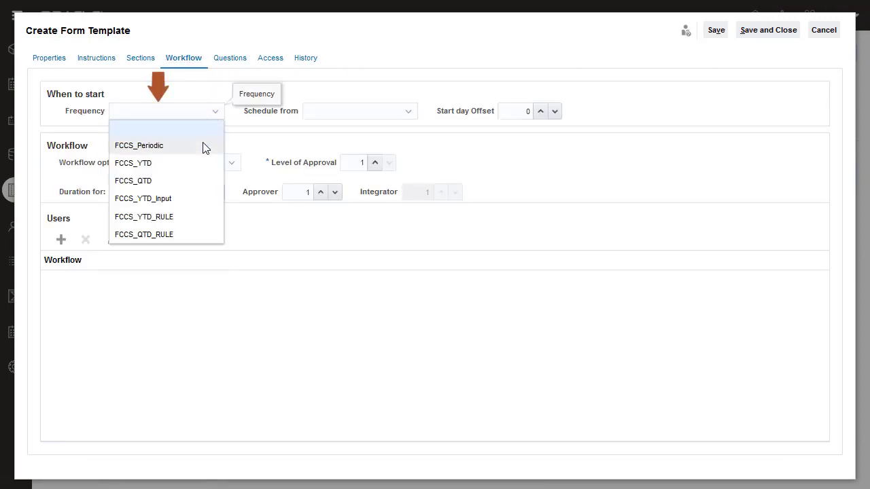
click(204, 146)
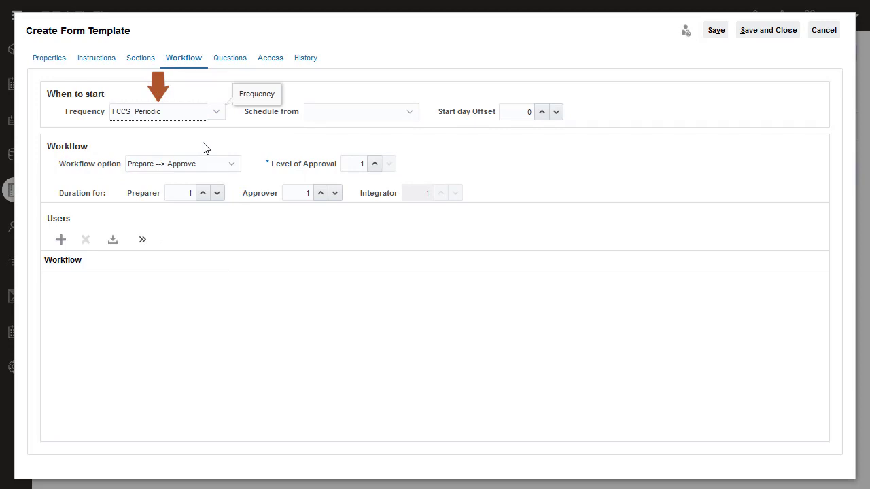
click(408, 116)
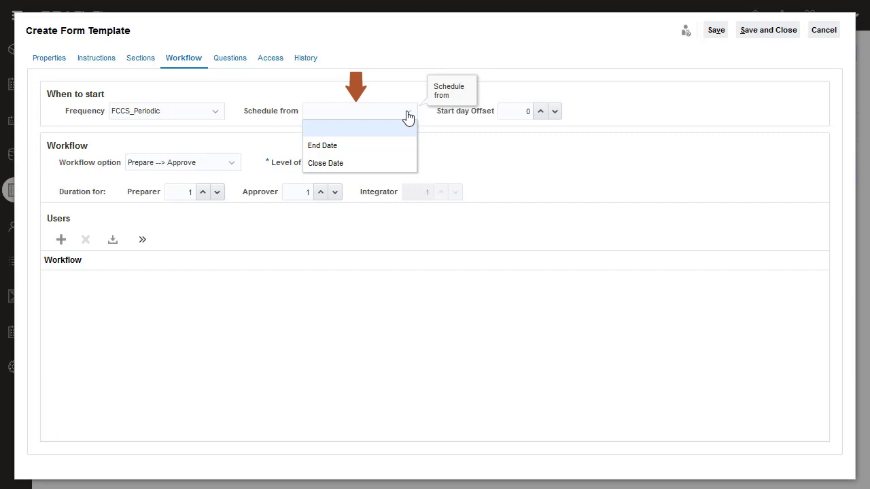
click(390, 163)
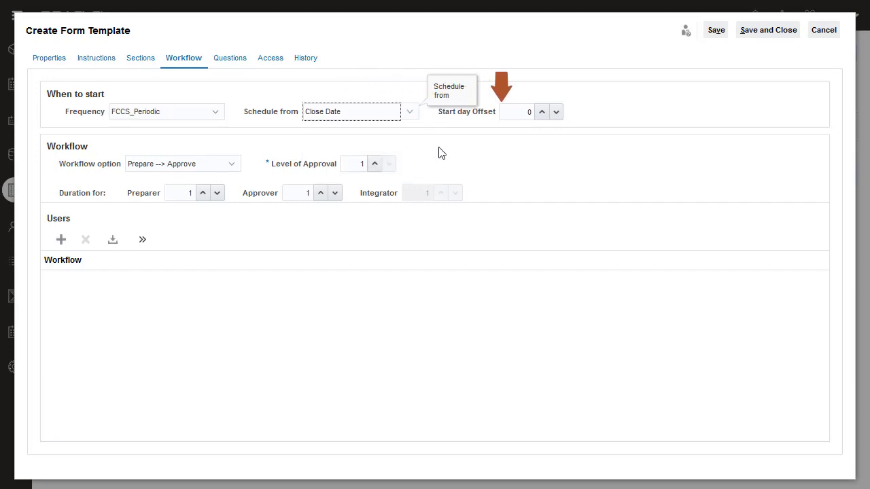
Set start day offset 2, Prepare-Approve-Post workflow, and preparer duration 2.
click(542, 113)
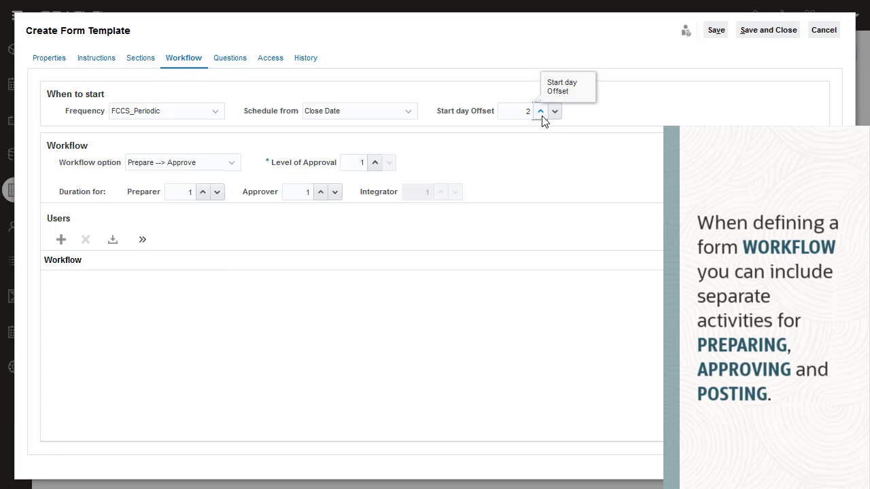
click(231, 169)
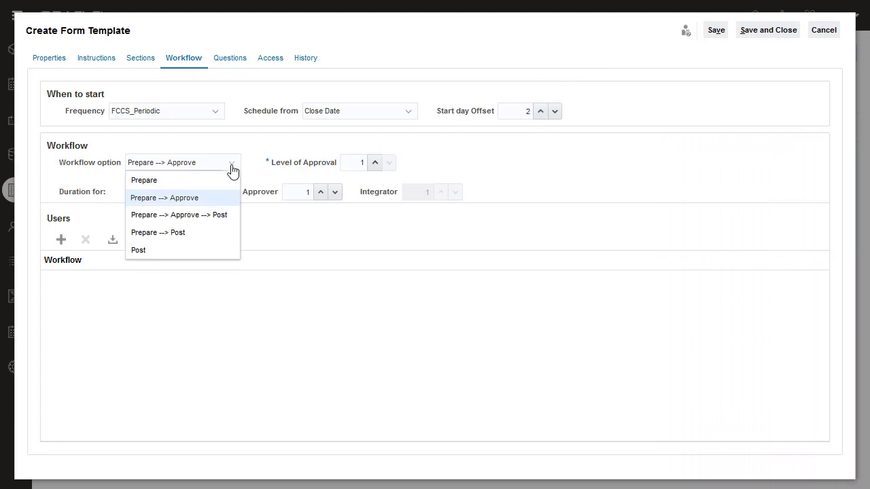
click(226, 215)
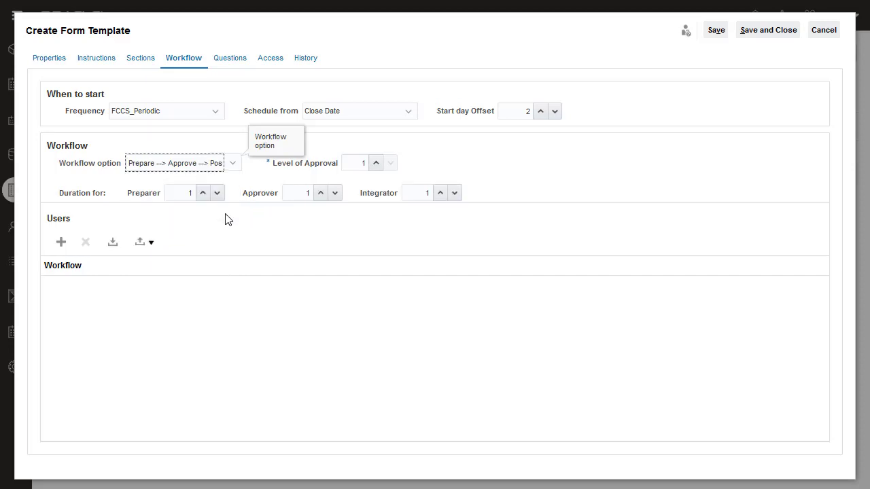
click(204, 194)
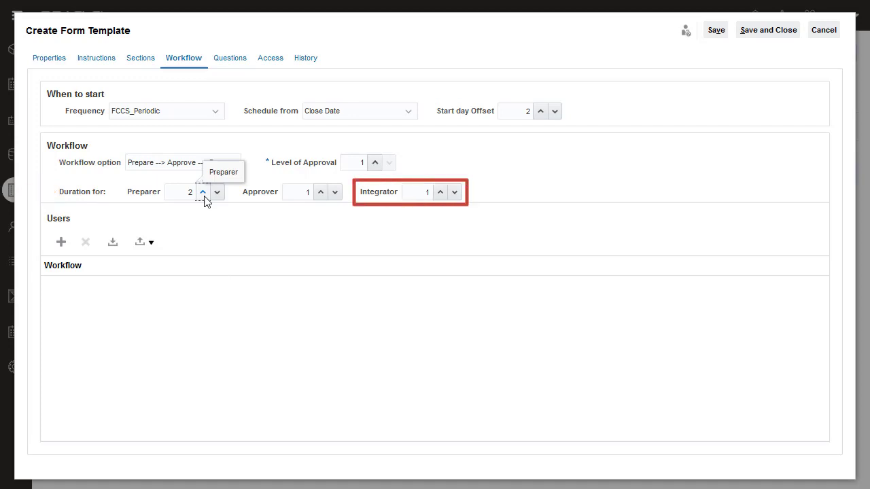
Add a workflow row for the North entity and assign its preparer.
click(63, 242)
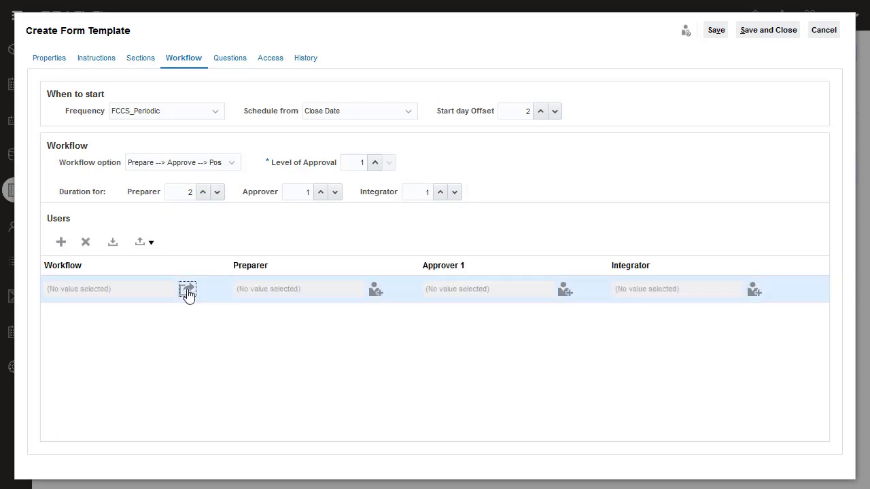
click(187, 291)
click(201, 263)
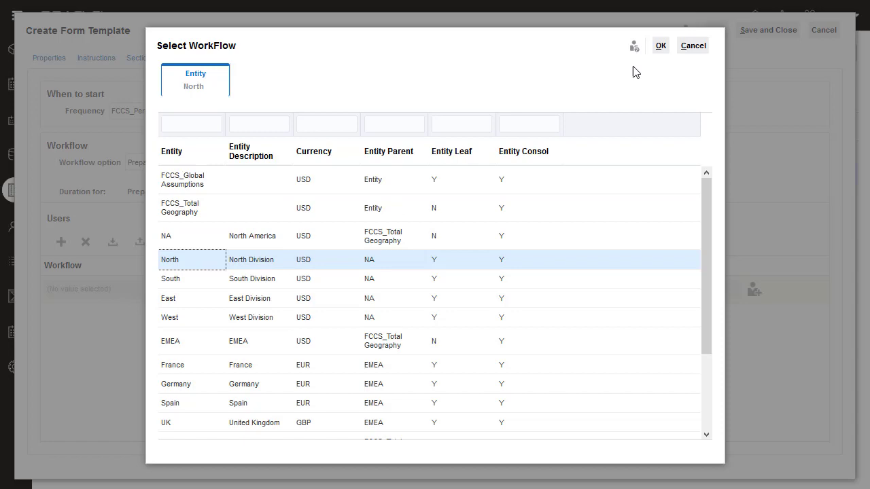
click(662, 48)
click(375, 292)
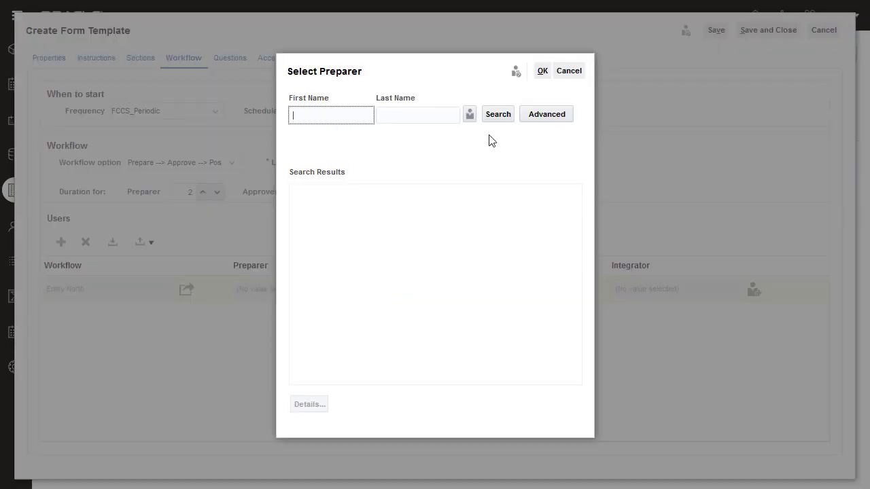
click(498, 114)
click(407, 231)
click(541, 71)
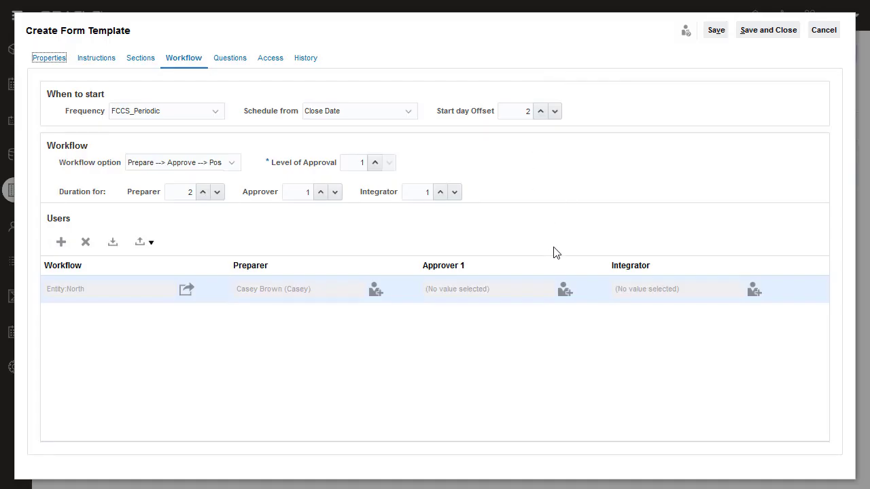
Assign the North row's approver and integrator.
click(565, 291)
click(498, 114)
click(383, 251)
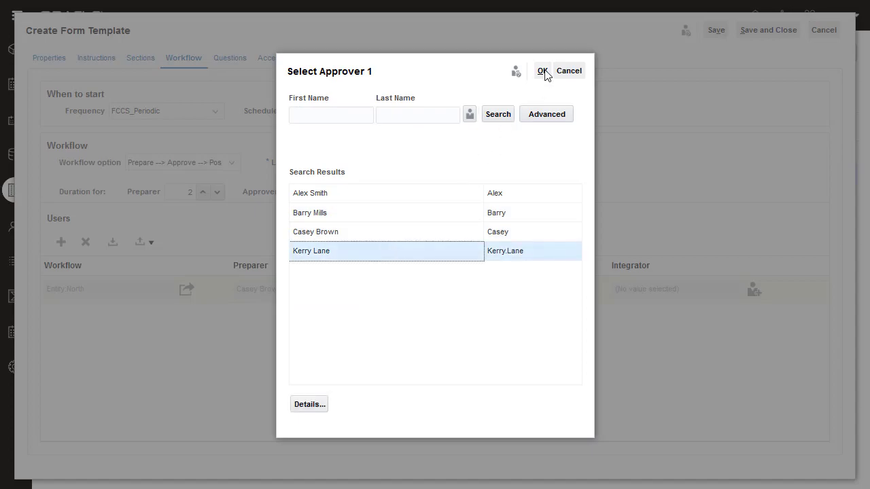
click(543, 72)
click(754, 291)
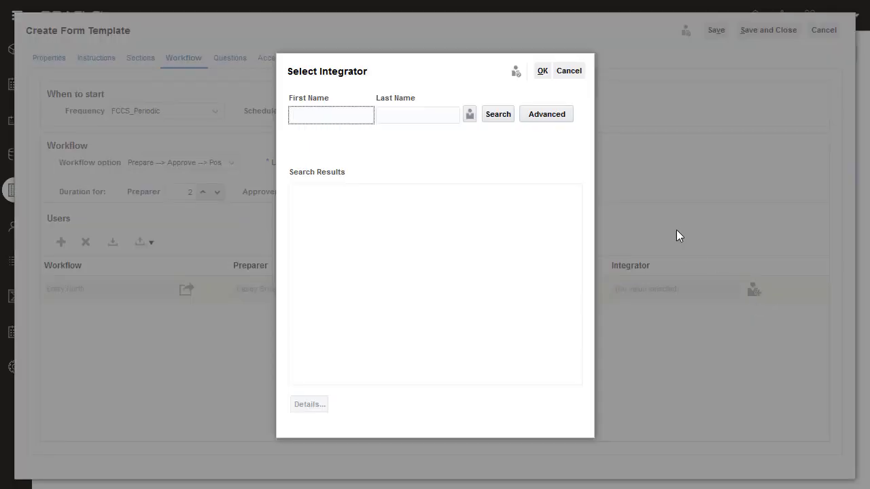
click(499, 115)
click(449, 213)
click(541, 70)
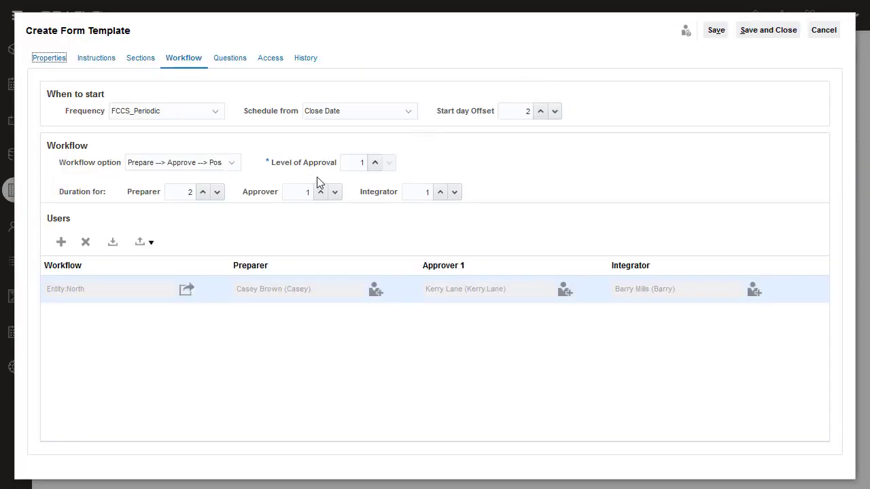
Add a second workflow row for the South entity and assign its preparer.
click(61, 242)
click(186, 316)
click(251, 278)
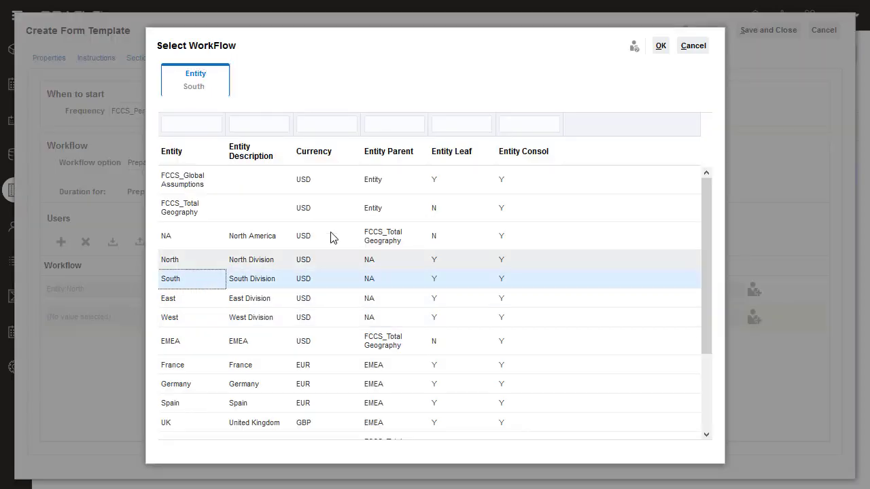
click(660, 44)
click(375, 317)
click(503, 120)
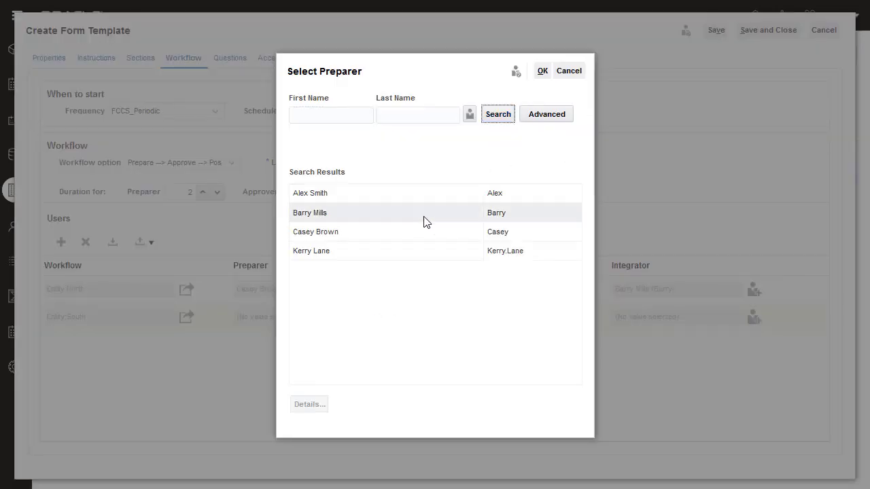
click(416, 233)
click(542, 74)
Assign the South row's approver and the same integrator as North.
click(559, 316)
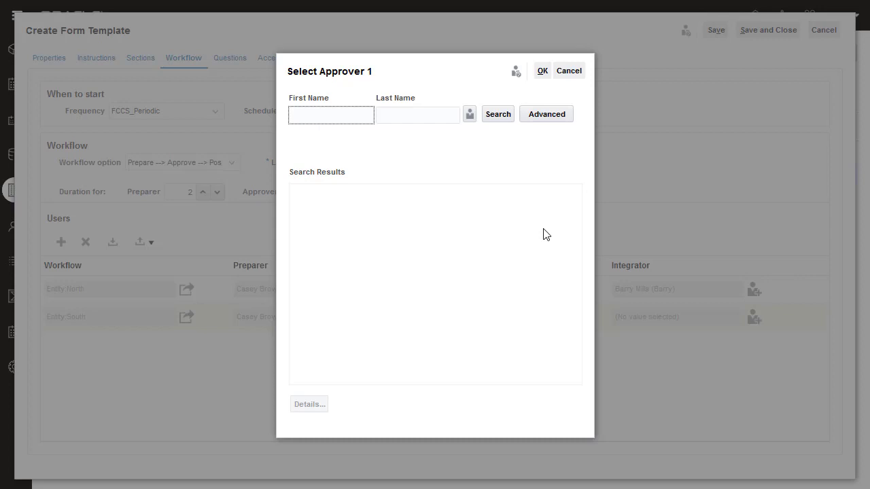
click(498, 114)
click(417, 252)
click(543, 72)
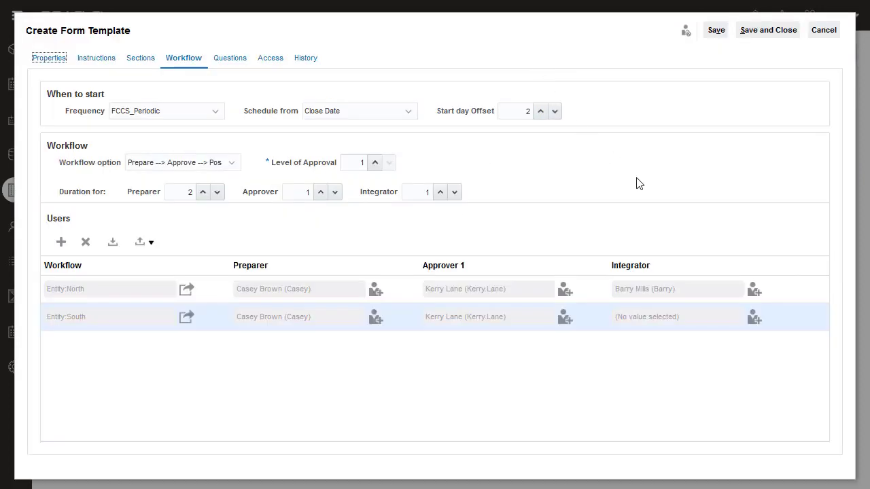
click(753, 319)
click(497, 113)
click(422, 213)
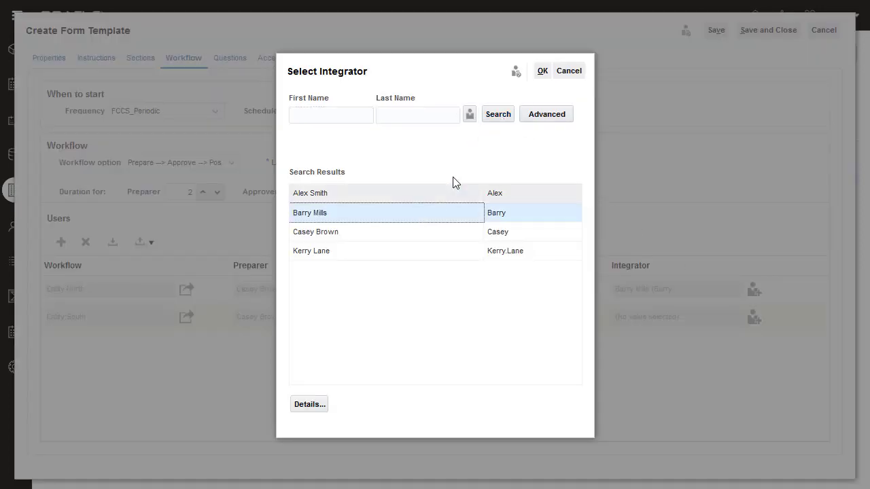
click(542, 72)
click(227, 62)
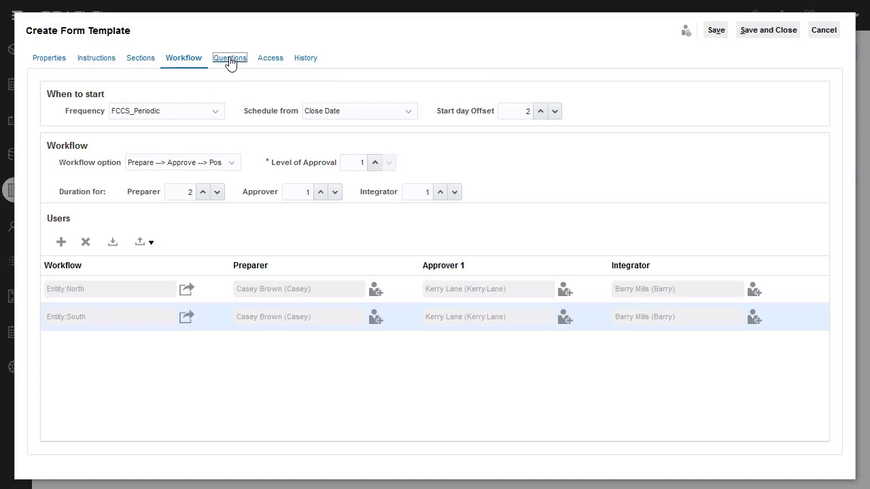
Add the S&P ratings question as a required Yes/No question for the Preparer role.
click(60, 91)
text(Did you use the most recent S&P ratings?)
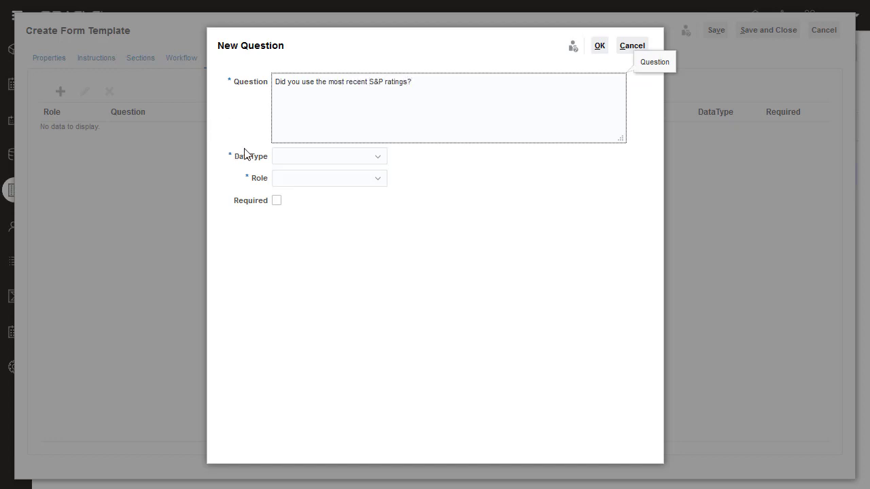
click(378, 162)
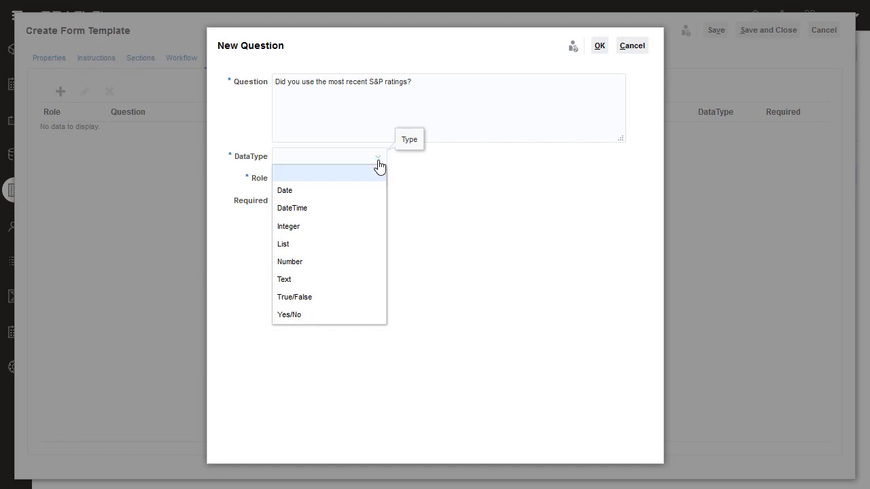
click(363, 318)
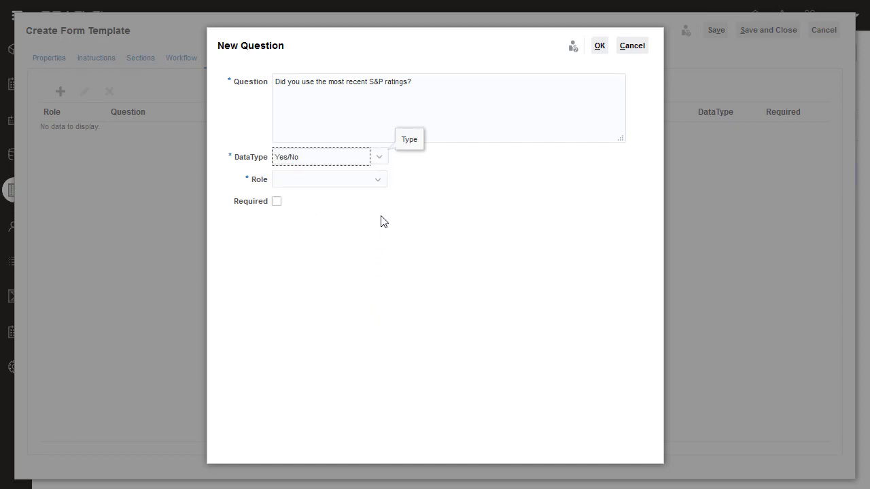
click(379, 184)
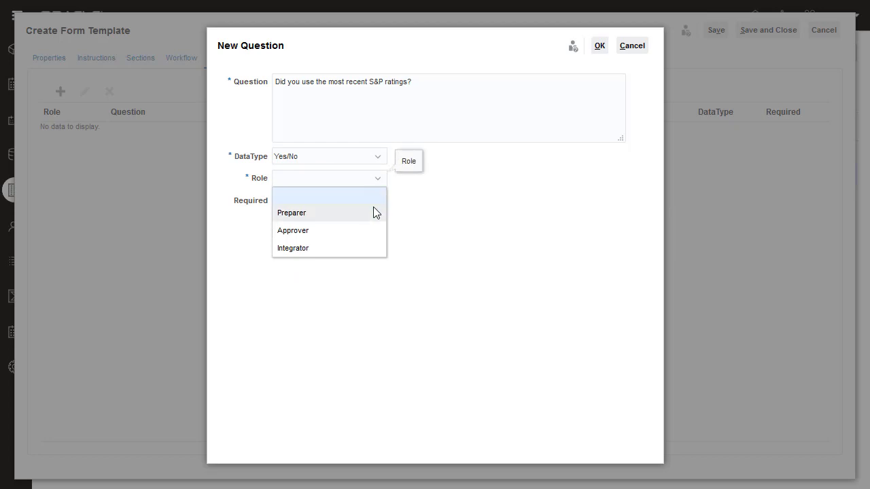
click(376, 216)
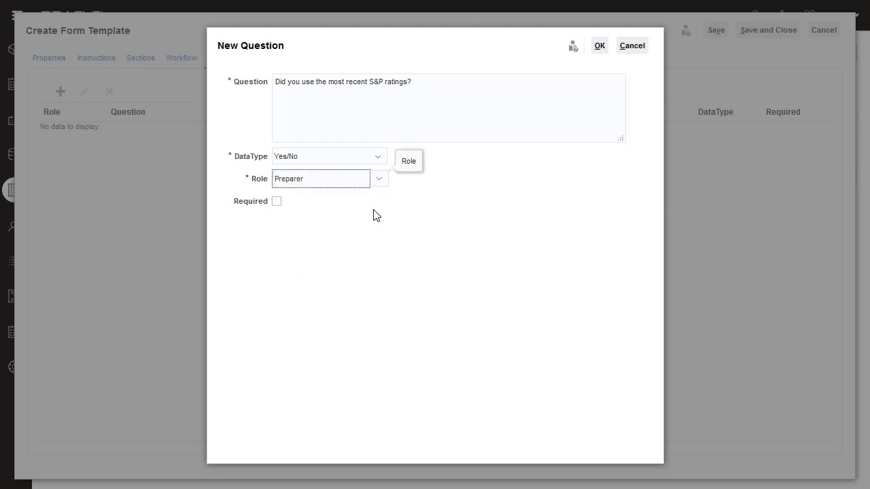
click(276, 202)
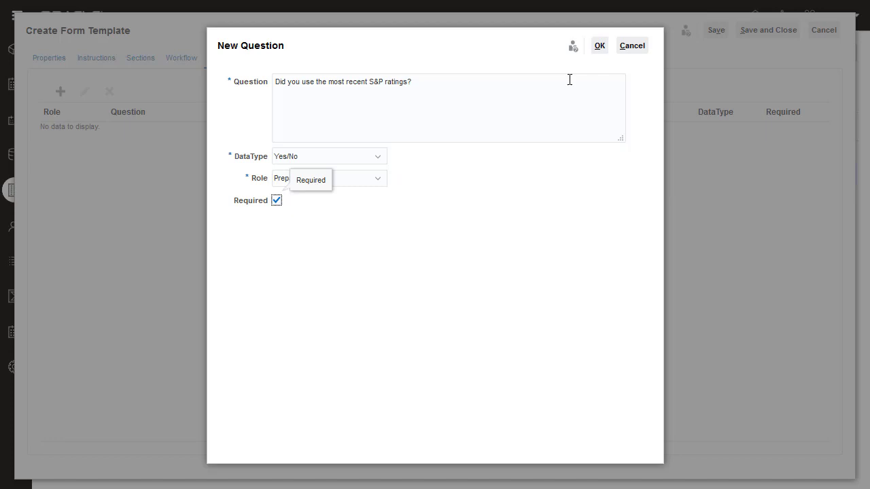
click(600, 48)
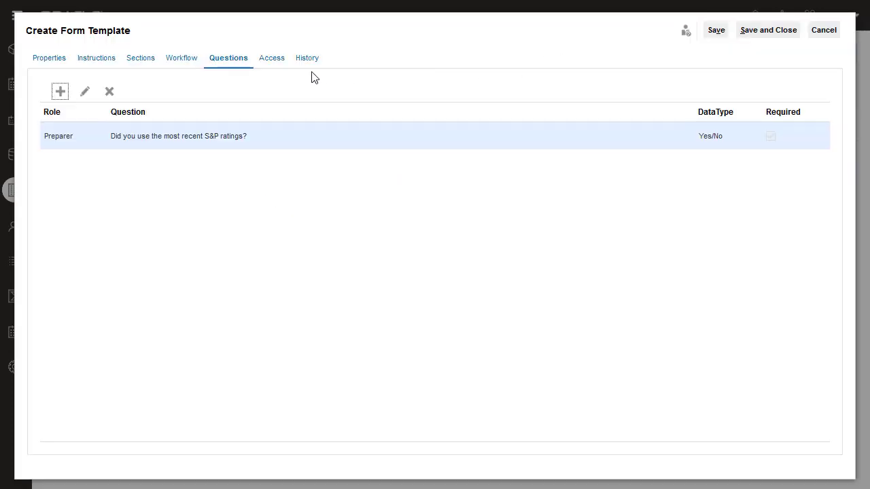
Add a viewer user on the template's Access tab.
click(271, 60)
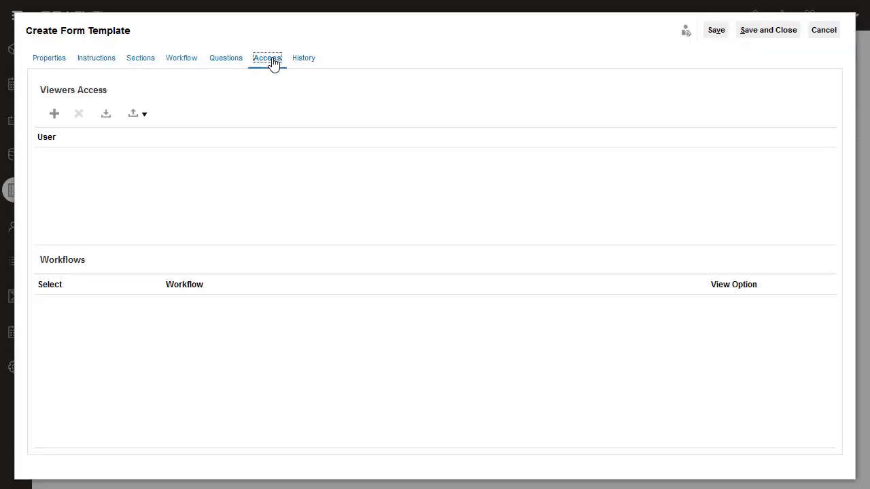
click(55, 116)
click(197, 161)
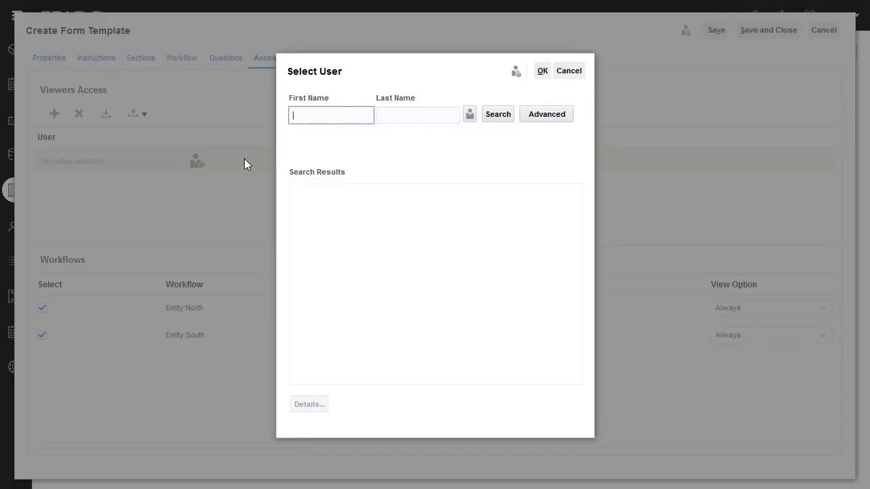
click(496, 115)
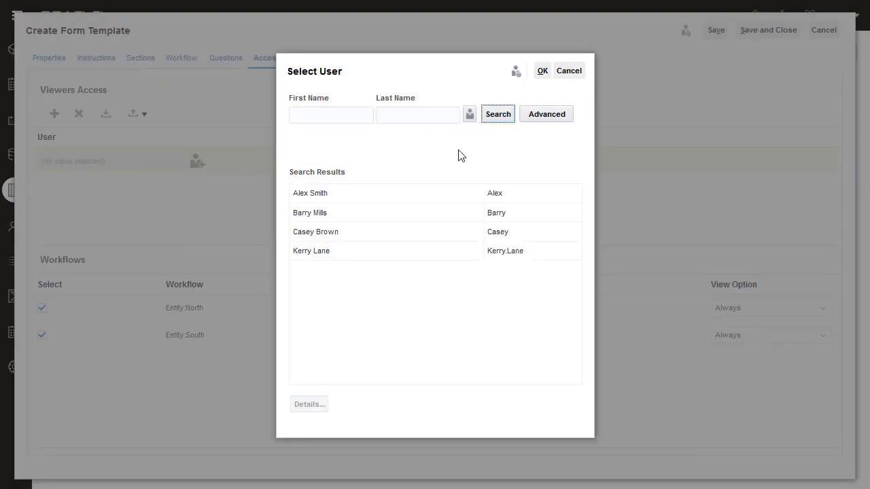
click(383, 195)
click(542, 72)
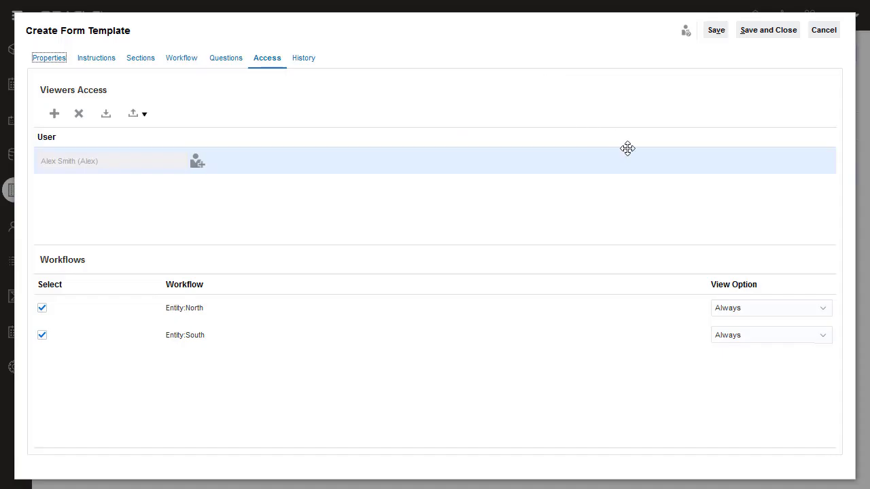
Set North and South view options to After Approval and save the template.
click(824, 312)
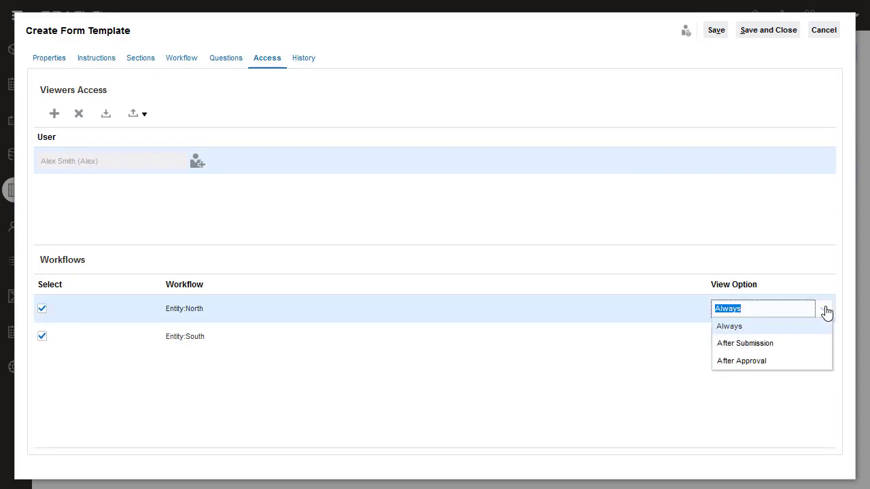
click(805, 360)
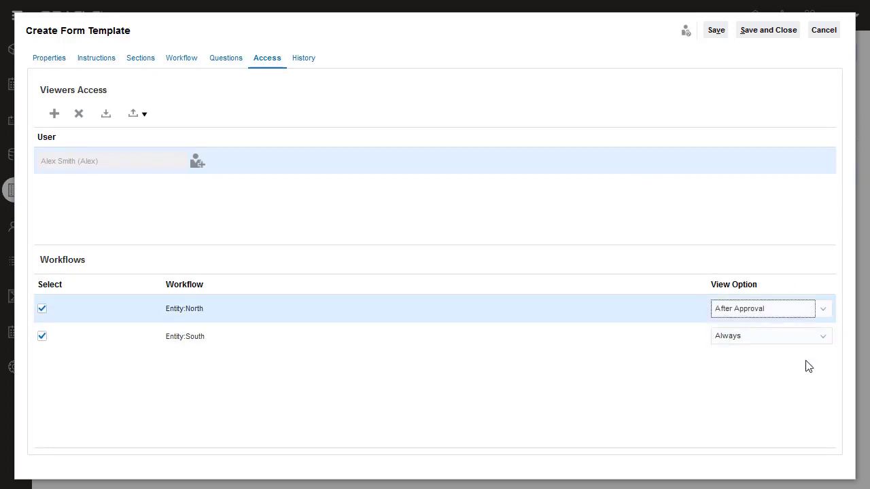
click(824, 343)
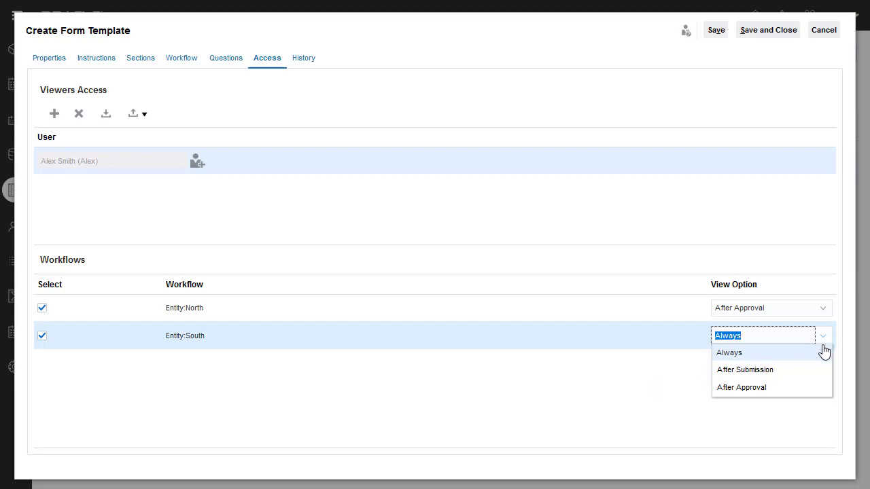
click(780, 393)
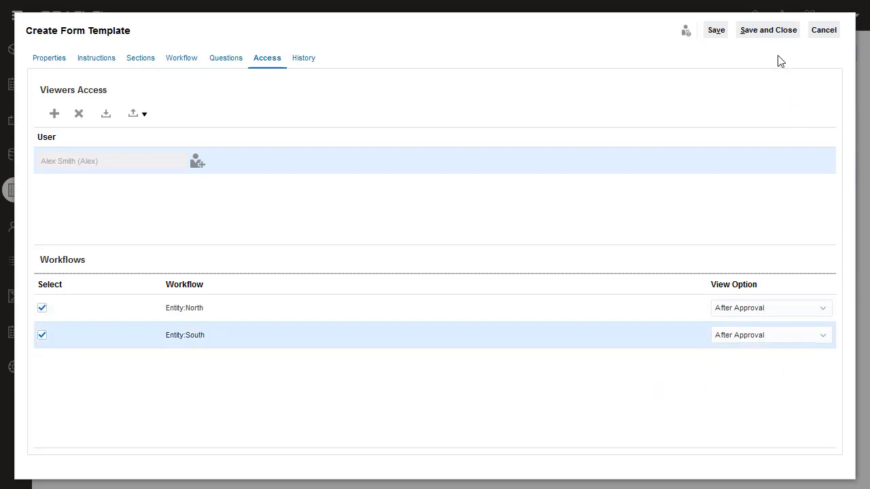
click(770, 35)
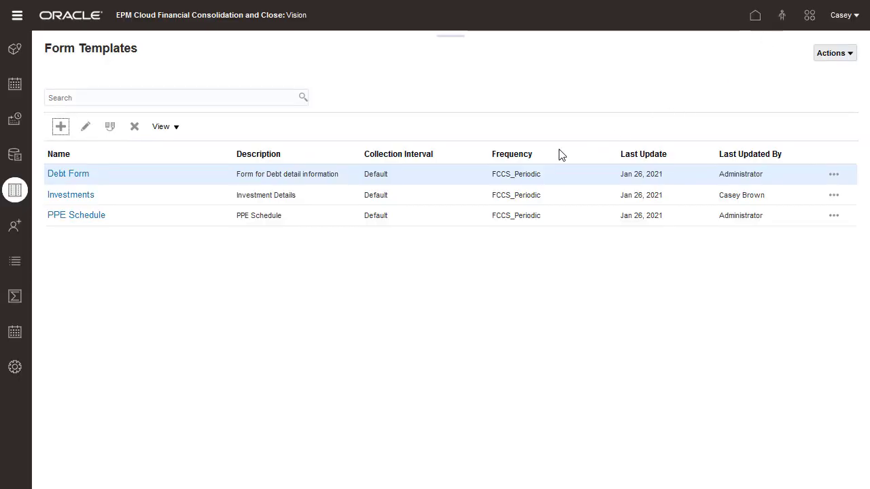
Start deploying the Investments form template from the Form Templates list.
click(433, 197)
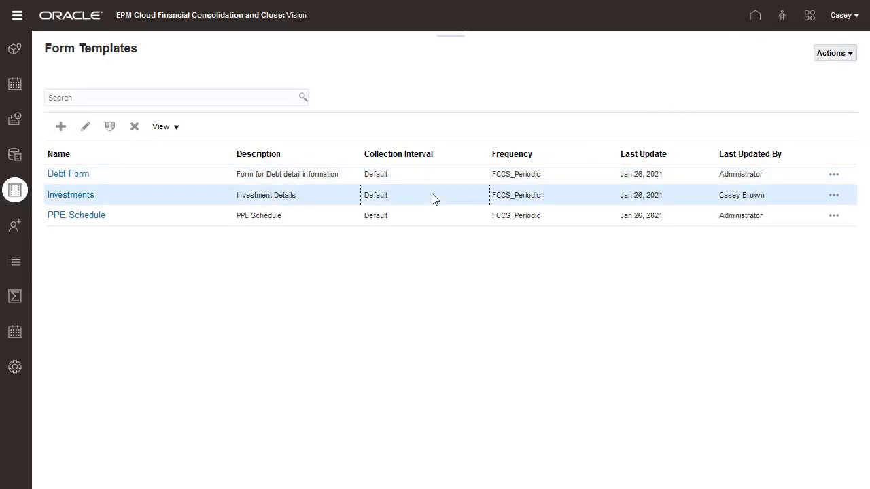
click(849, 57)
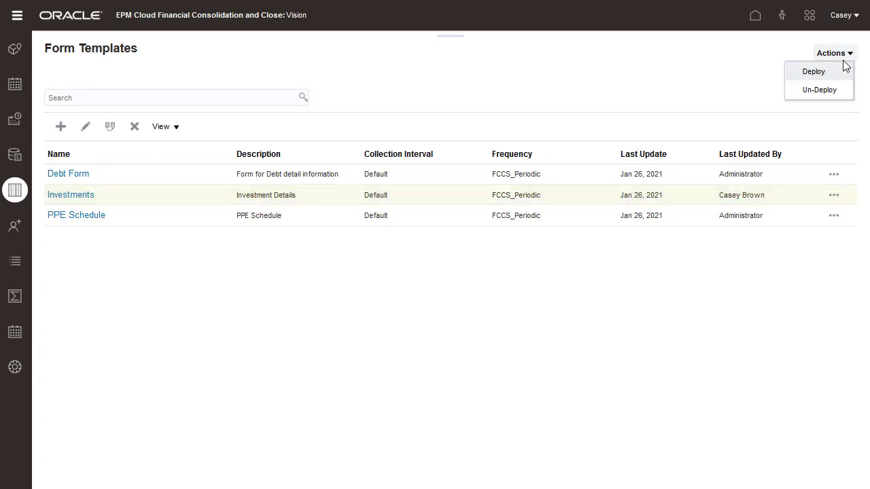
click(819, 75)
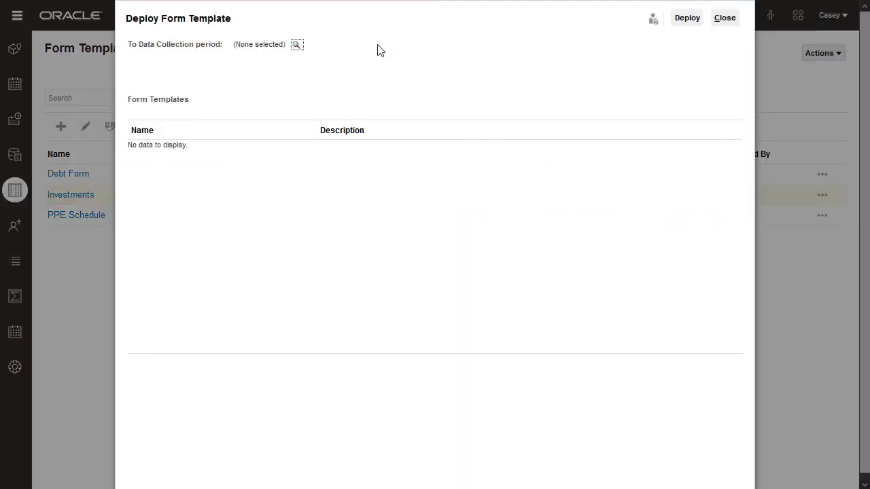
Choose Jan 2021 Actual as the To Data Collection period for the deployment.
click(299, 46)
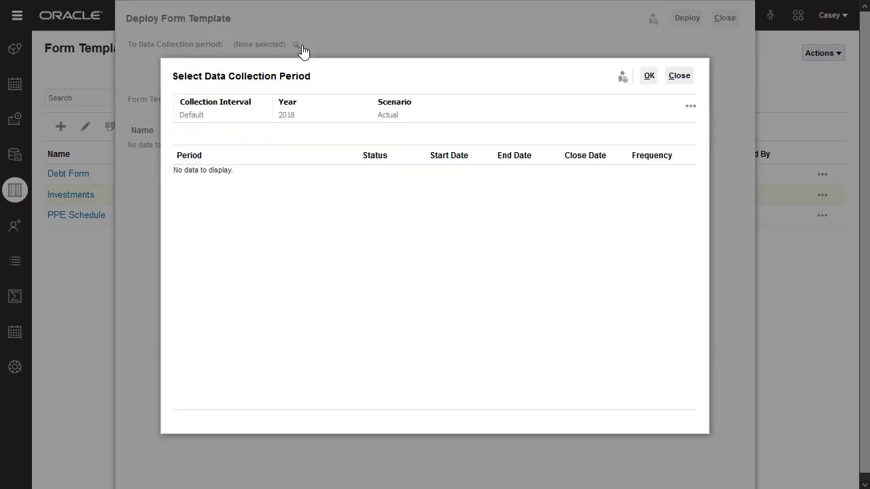
click(287, 117)
click(292, 193)
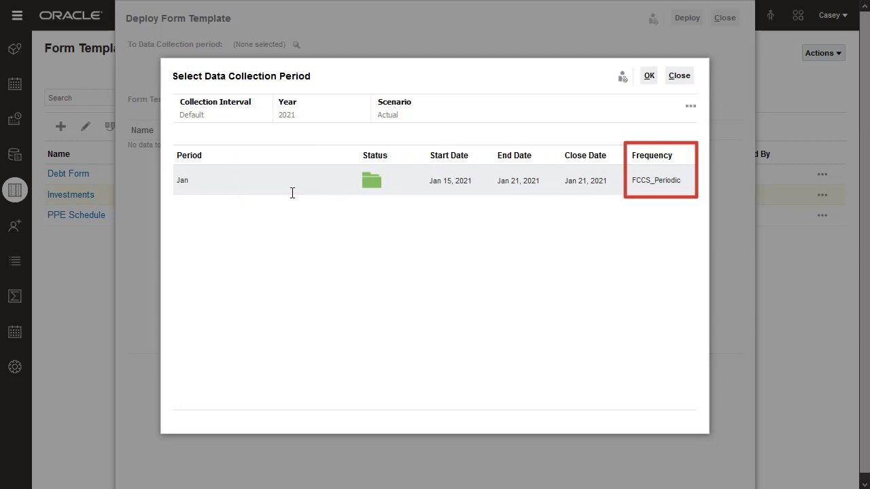
click(297, 189)
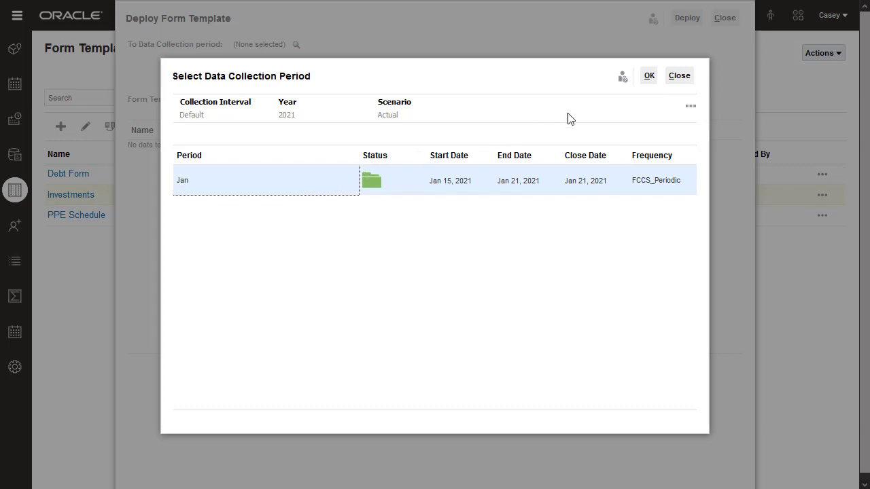
Deploy Investments to Jan 2021, confirm, and close the results listing both created forms.
click(648, 76)
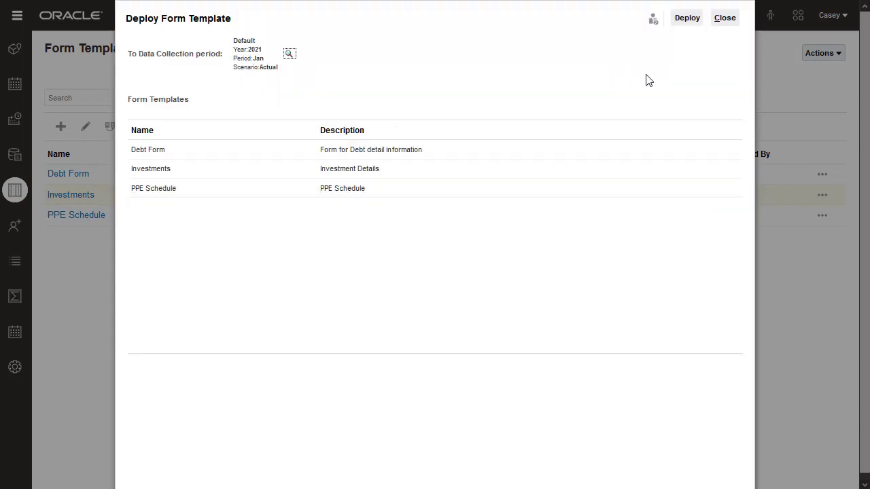
click(278, 170)
click(687, 20)
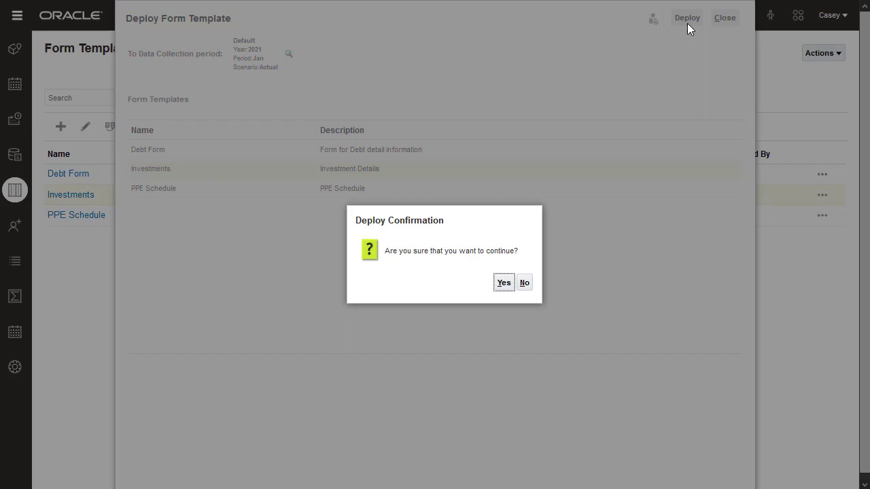
click(503, 283)
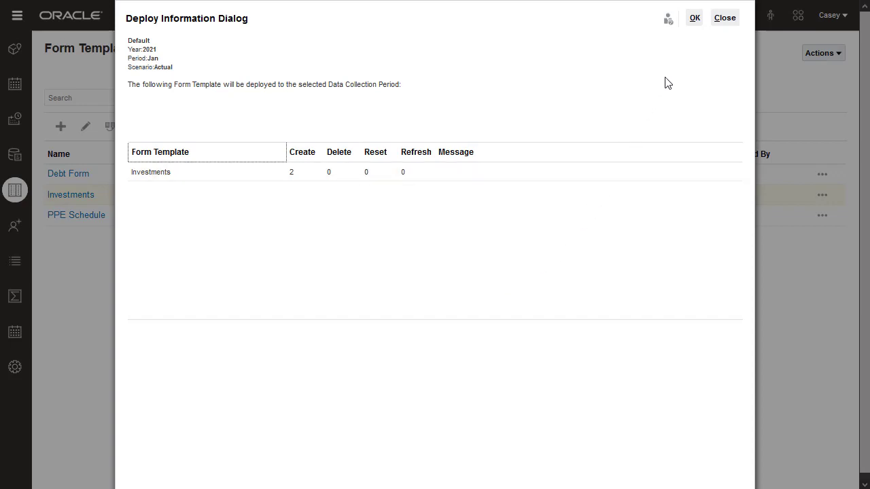
click(694, 20)
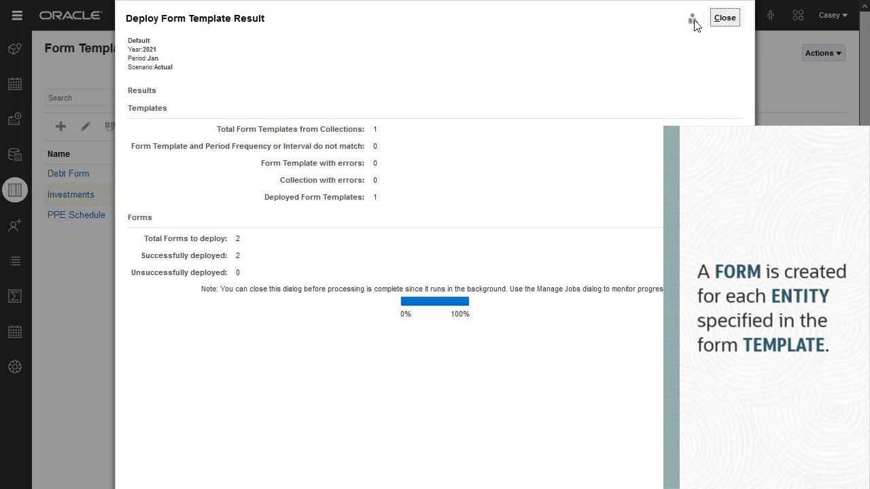
click(724, 19)
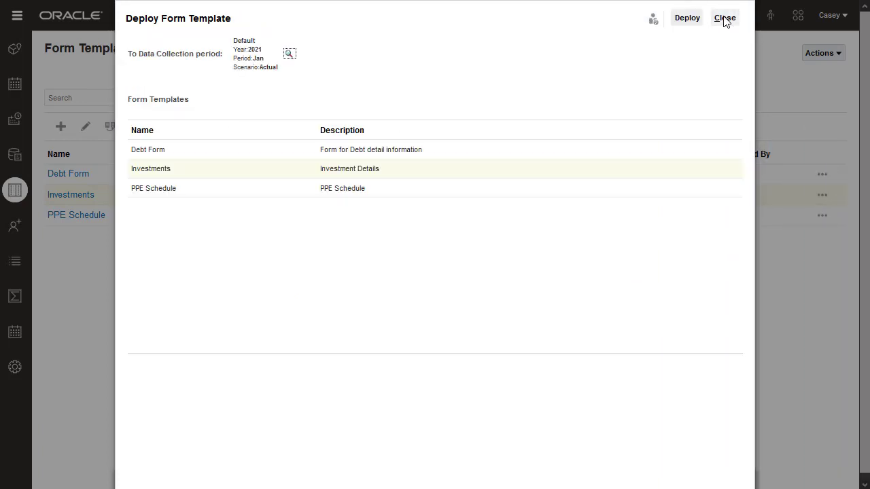
click(725, 19)
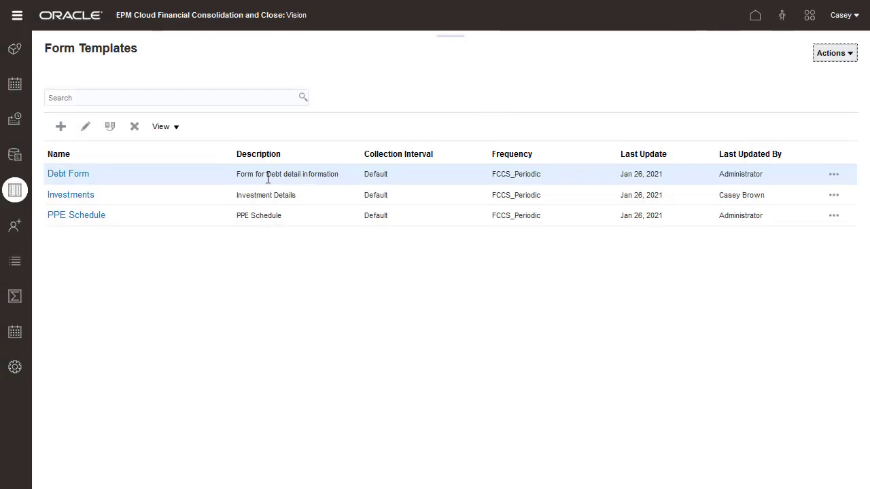
click(225, 196)
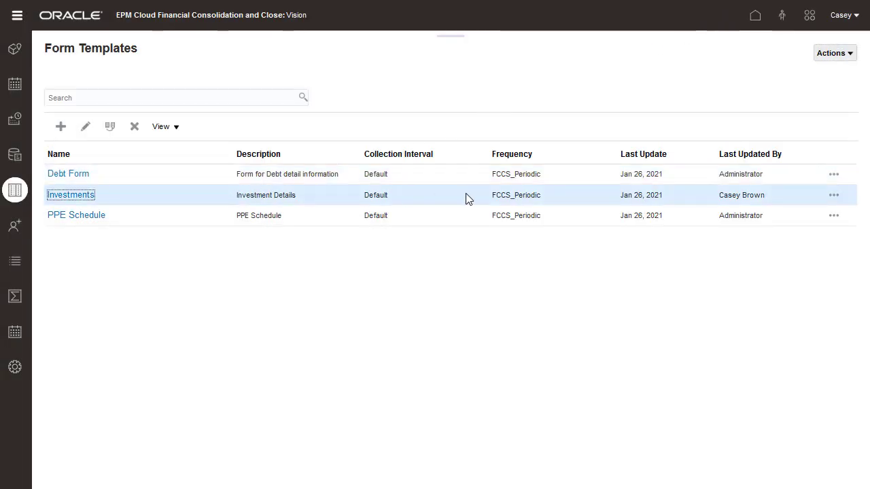
click(833, 197)
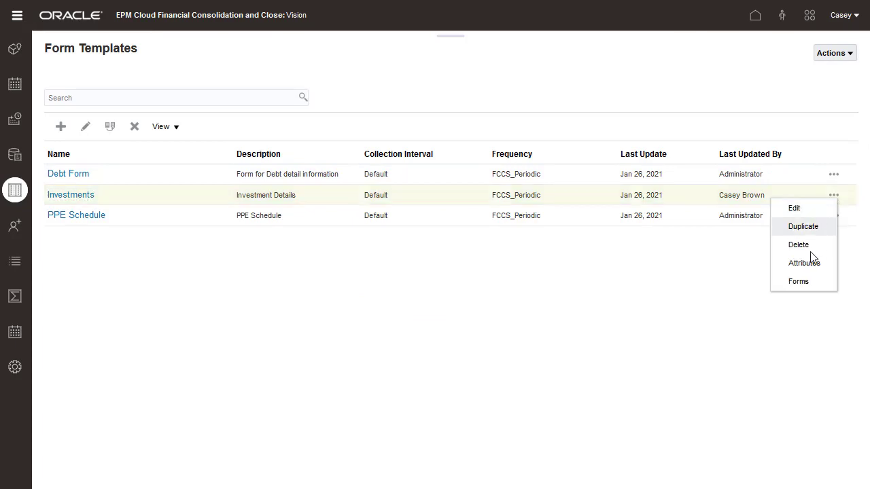
click(800, 284)
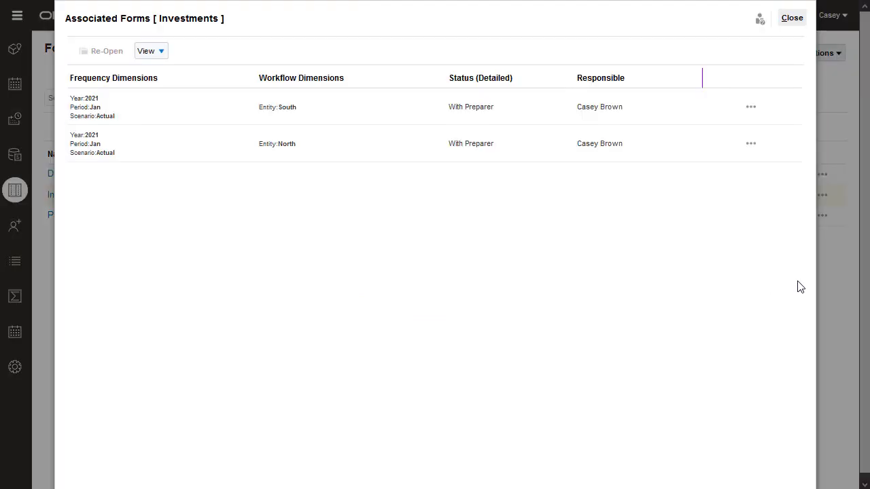
click(792, 19)
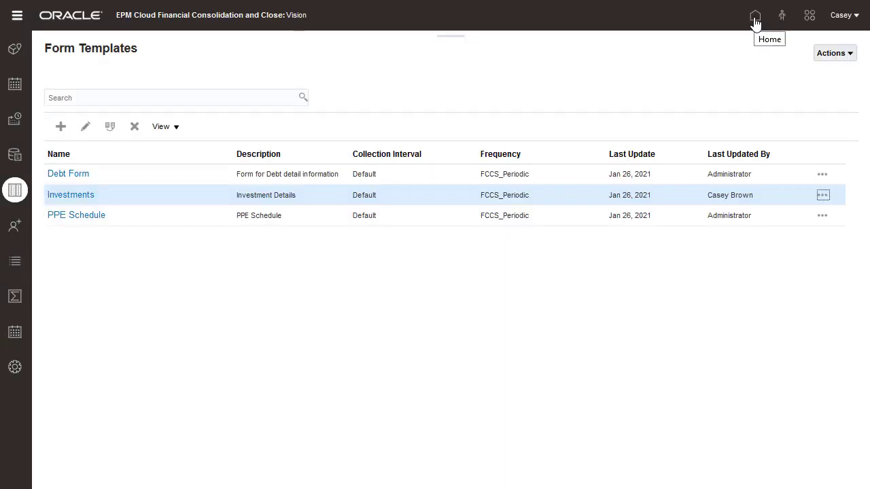
Open the Investments North form from Home's Supplemental Data Tasks list.
click(755, 16)
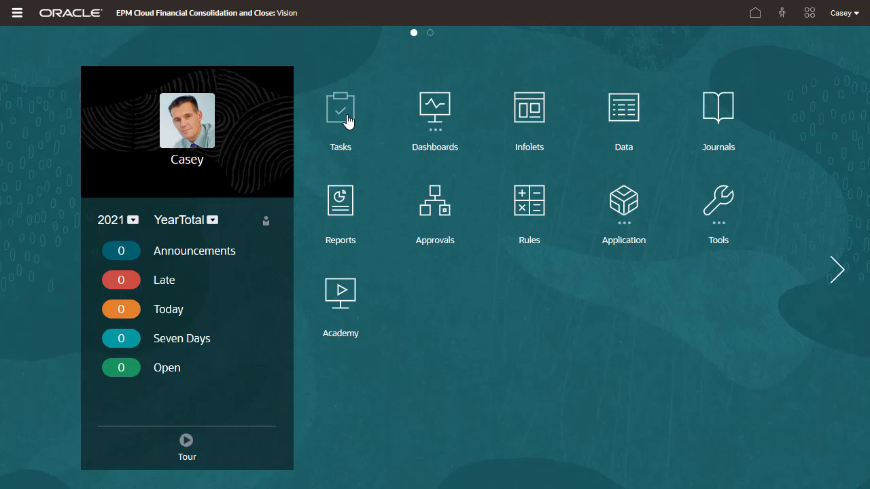
click(343, 117)
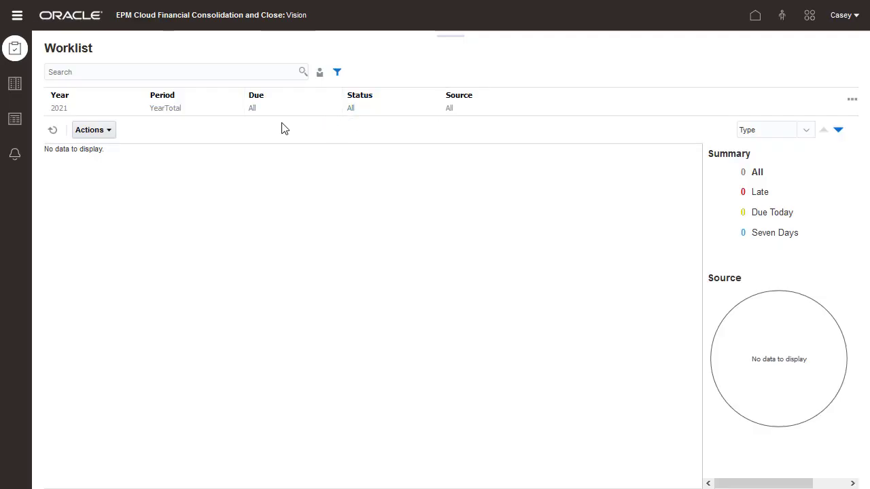
click(15, 123)
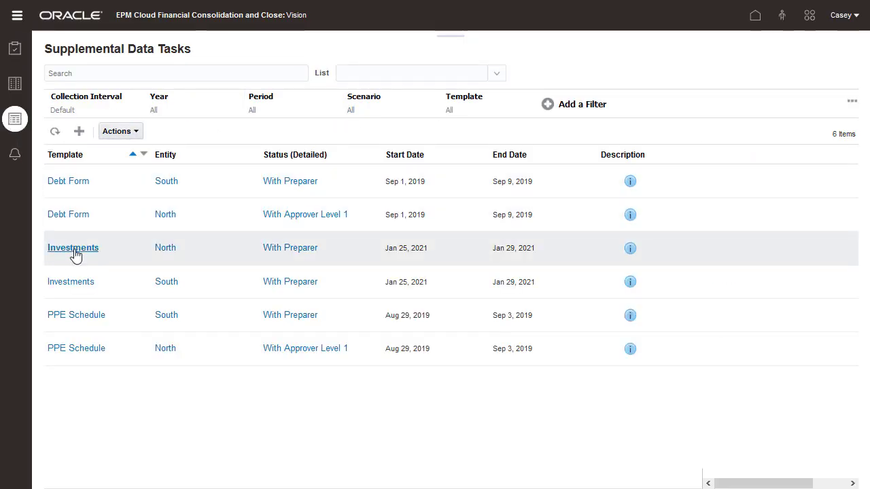
click(73, 248)
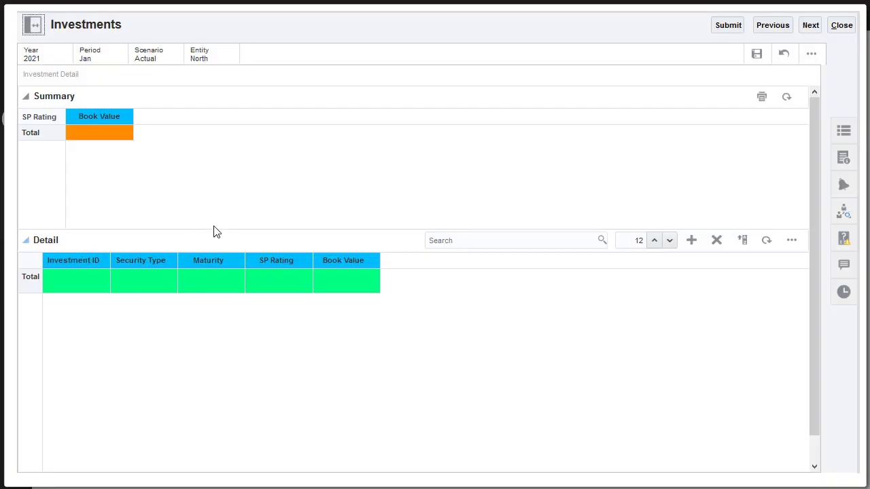
Review the North form's Properties and Workflow side panels, then close them.
click(843, 131)
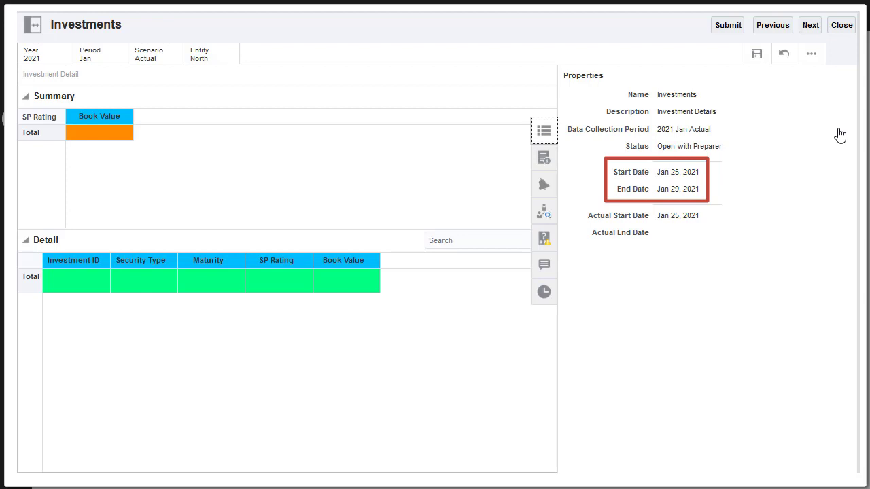
click(543, 214)
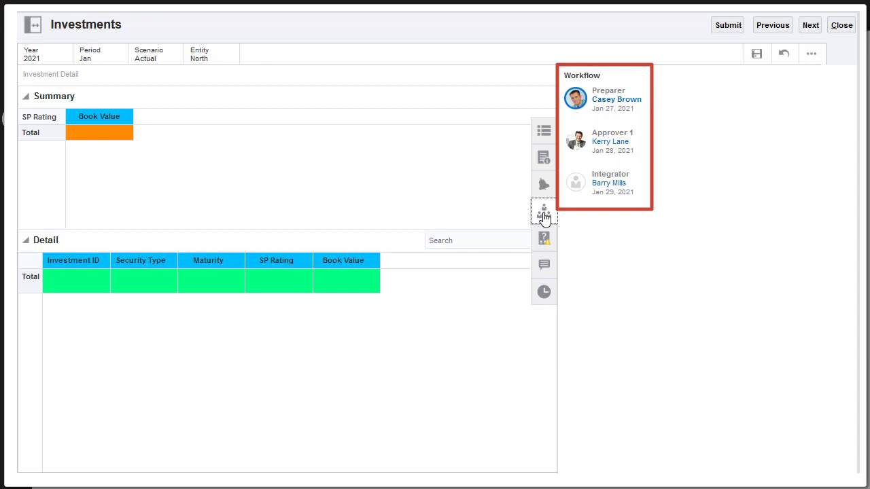
click(544, 214)
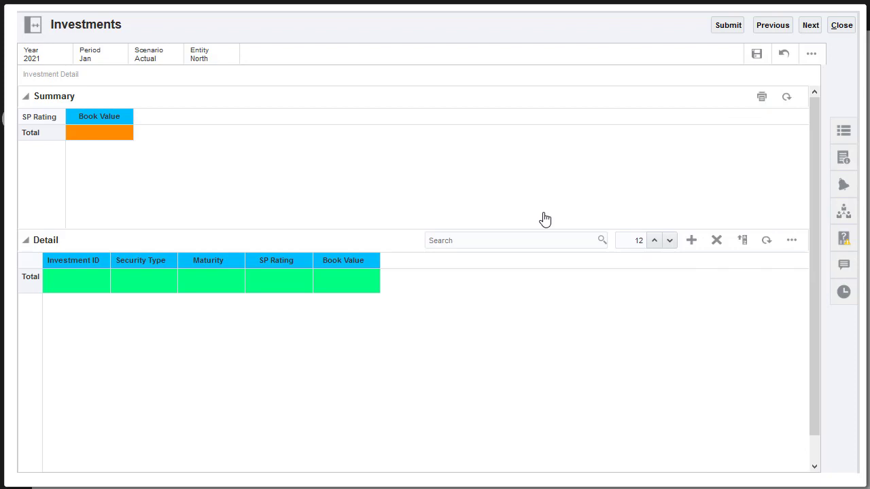
Add row INV001: U.S. Treasury, maturity Jun 30, 2021, AAA rating, book value 53,000.
click(693, 242)
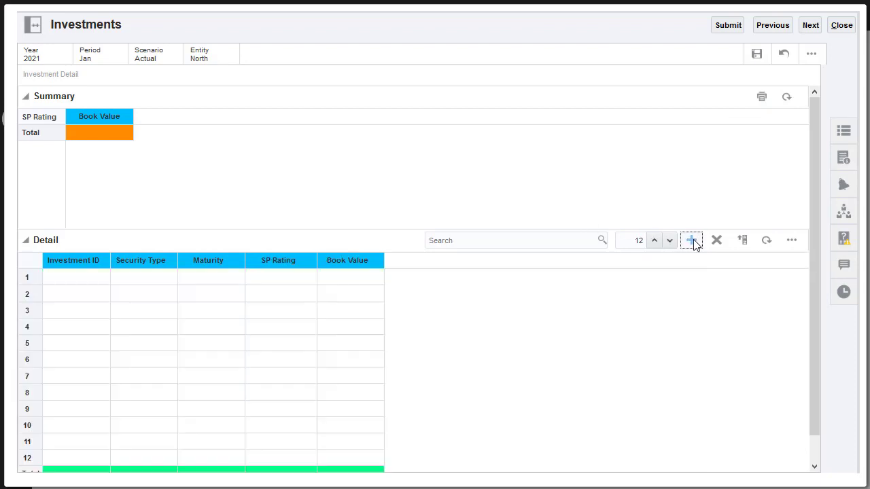
click(86, 282)
text(INV001)
click(140, 287)
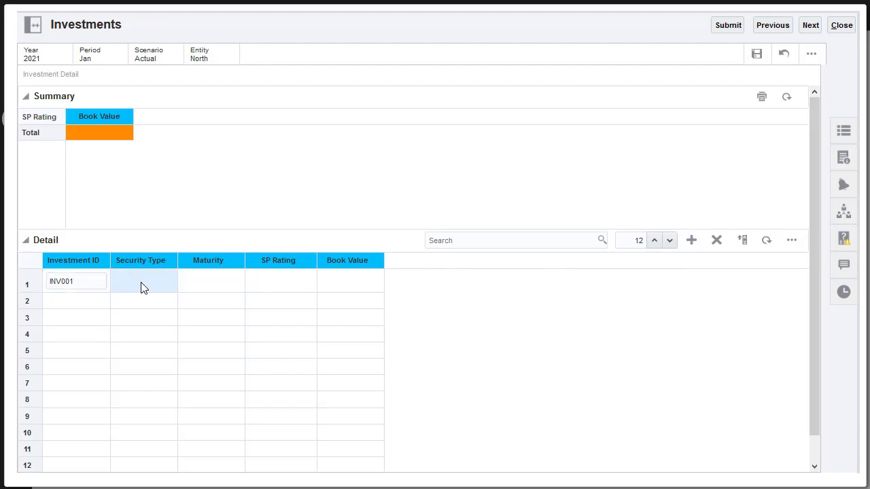
click(162, 313)
click(210, 286)
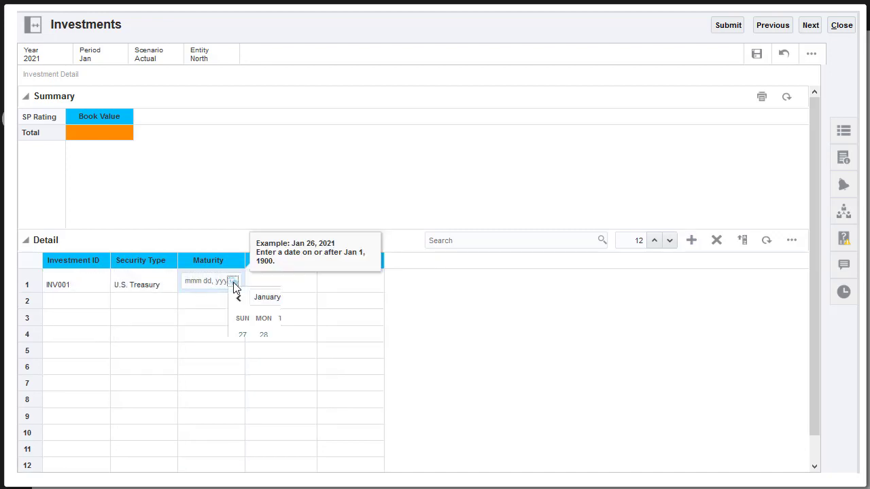
click(299, 296)
click(269, 378)
click(307, 405)
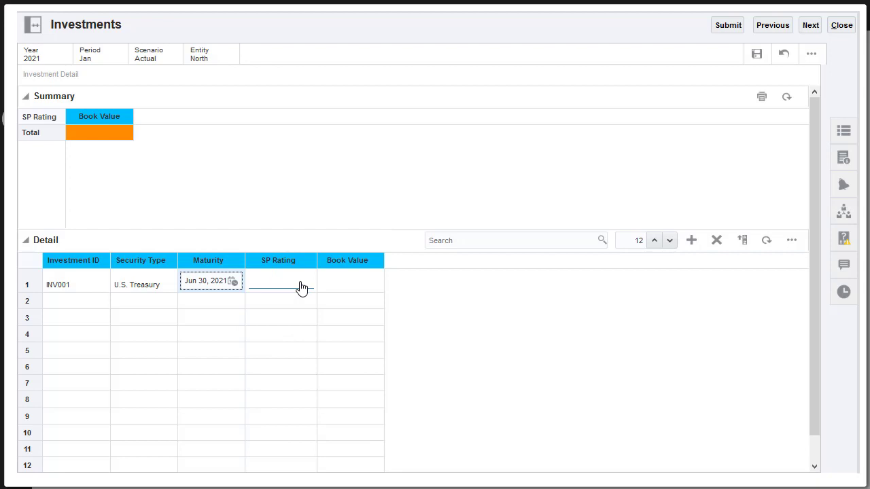
click(301, 287)
click(577, 401)
click(351, 285)
text(53000)
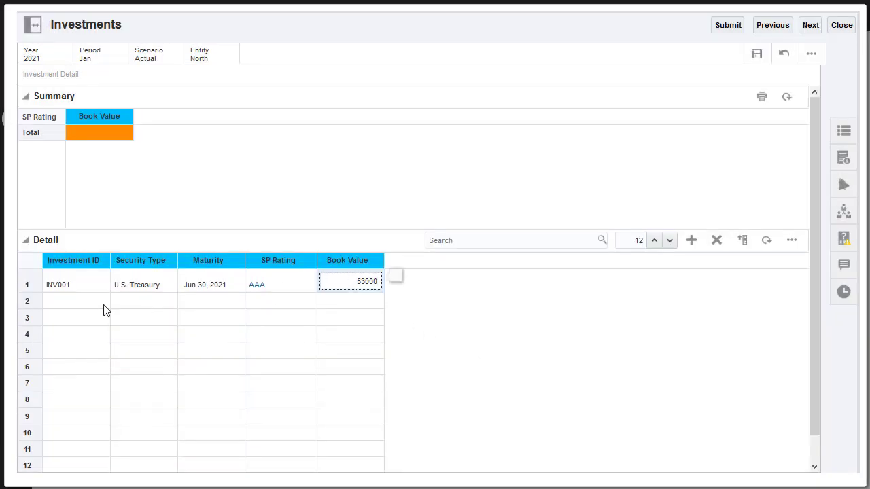
Add row INV002: U.S. Treasury, maturity Jun 30, 2021, AAA rating, book value 48,000.
click(76, 302)
text(INV002)
click(140, 302)
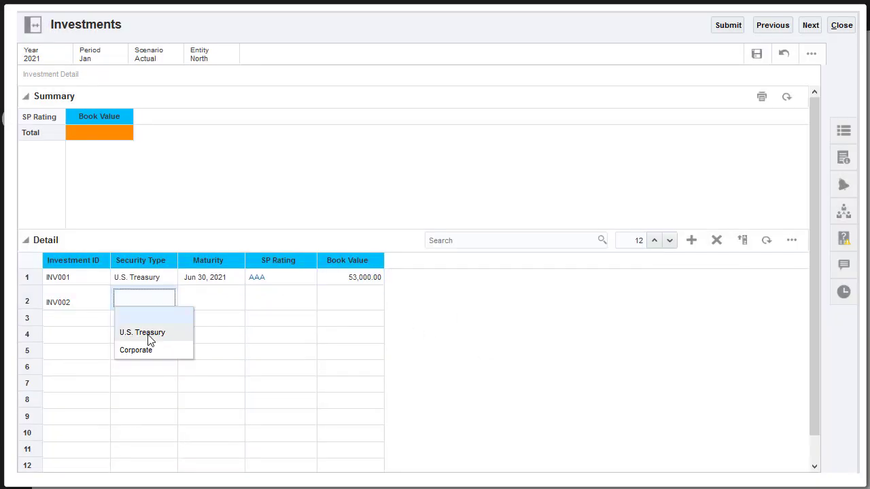
click(150, 333)
click(207, 302)
click(232, 298)
click(263, 313)
click(269, 394)
click(305, 422)
click(287, 303)
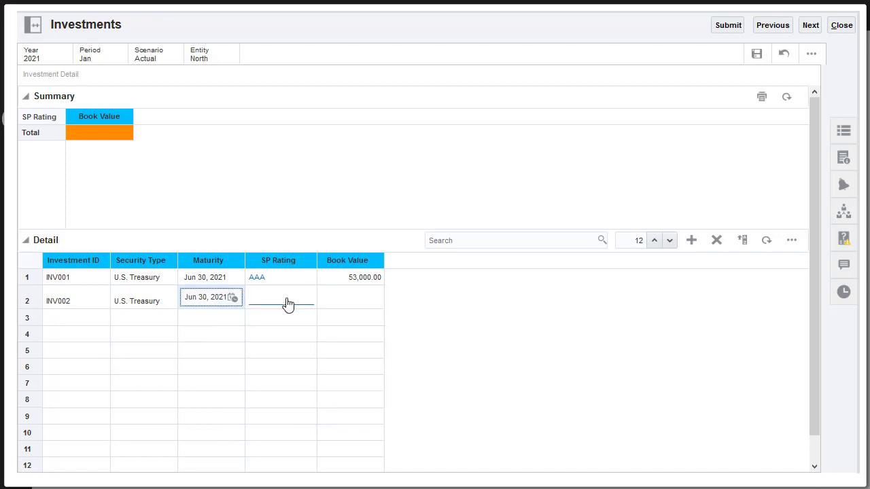
click(575, 395)
click(361, 294)
text(48000)
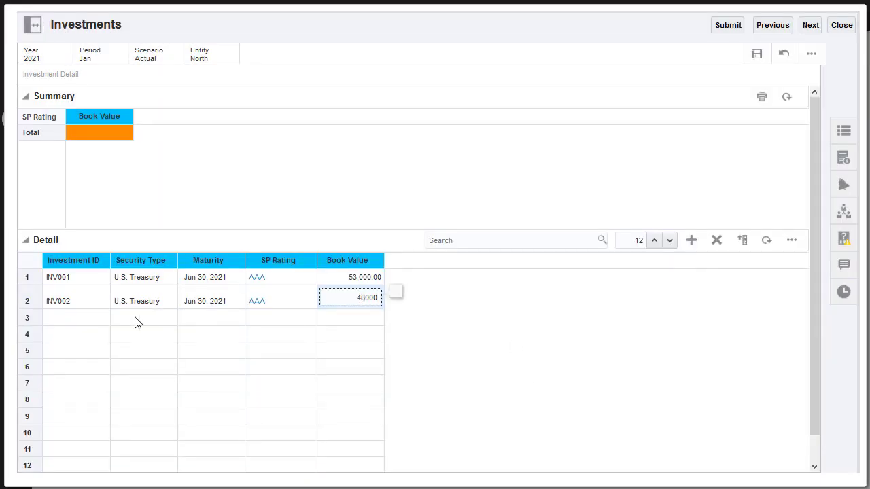
Add row INV003: Corporate, maturity Jun 30, 2021, AA rating, book value 32,000.
click(90, 316)
text(INV003)
click(144, 317)
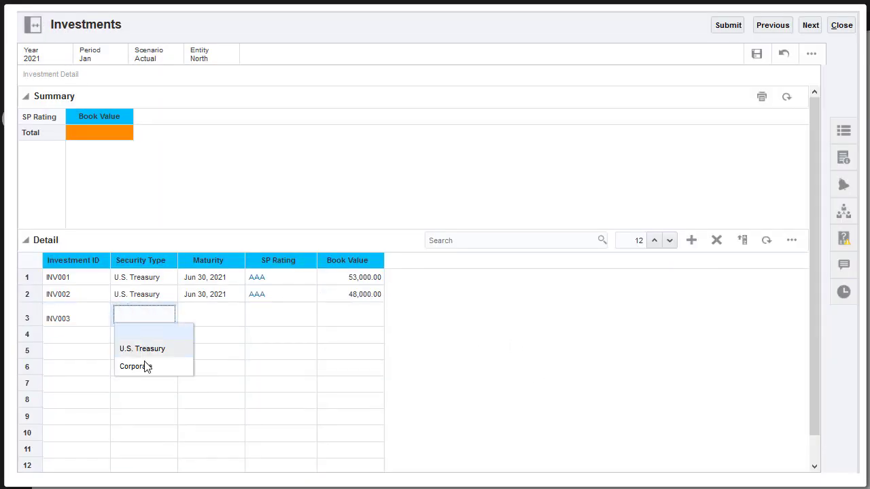
click(145, 365)
click(208, 319)
click(233, 314)
click(299, 330)
click(269, 234)
click(305, 442)
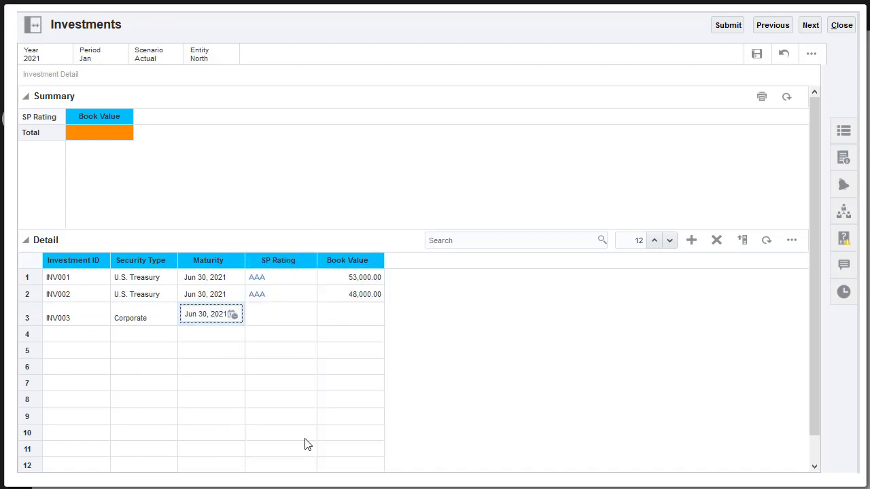
click(274, 322)
click(275, 220)
click(576, 395)
click(361, 314)
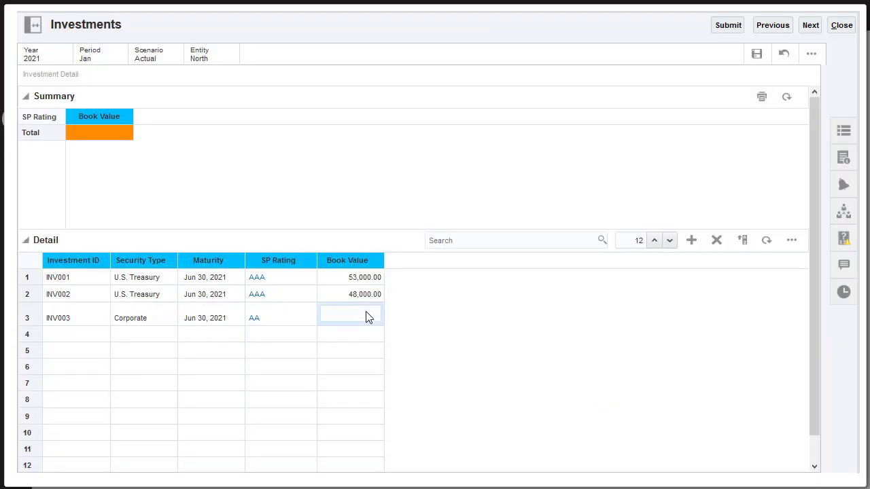
text(32000)
Save the three investments, answer the S&P ratings question Yes, submit, and close the form.
click(757, 56)
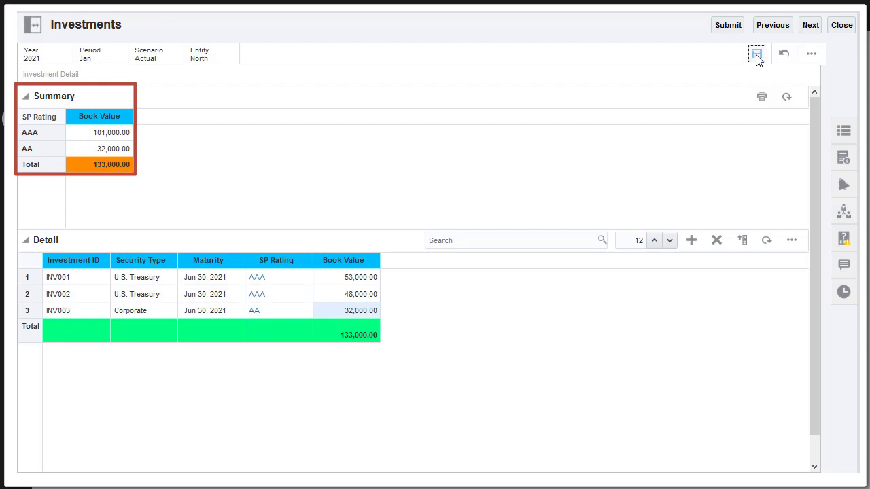
click(843, 240)
click(677, 203)
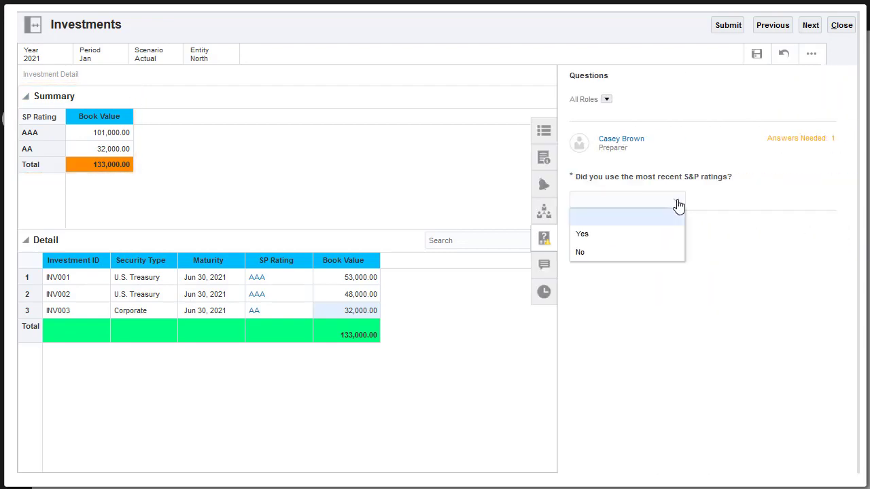
click(668, 234)
click(544, 239)
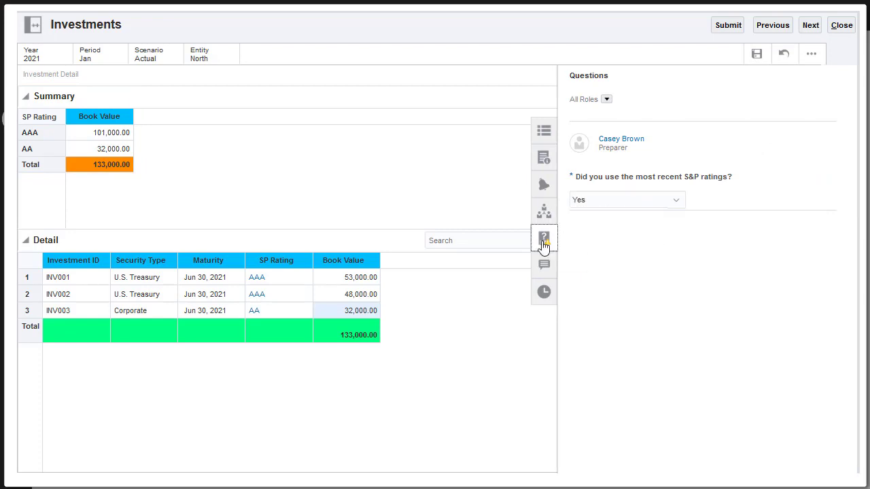
click(728, 25)
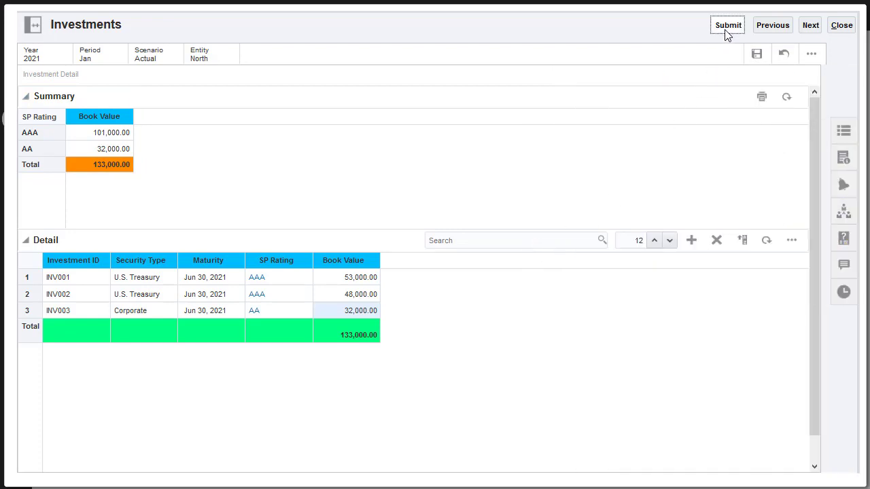
click(840, 26)
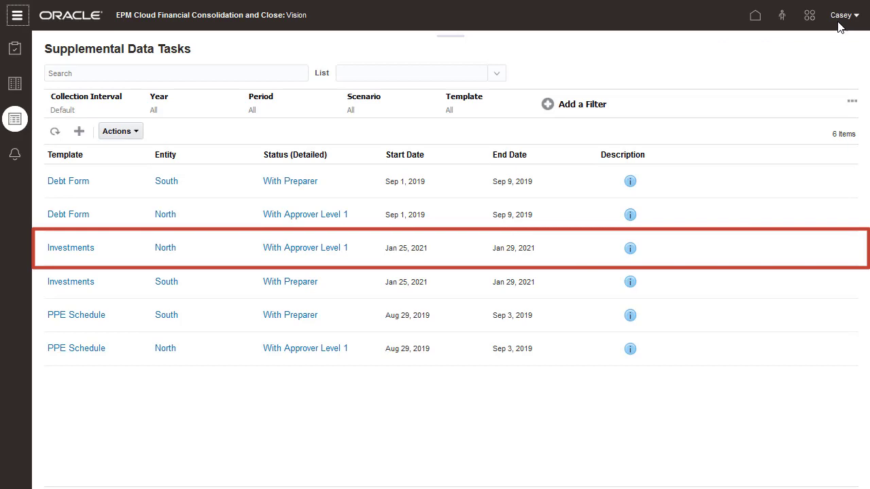